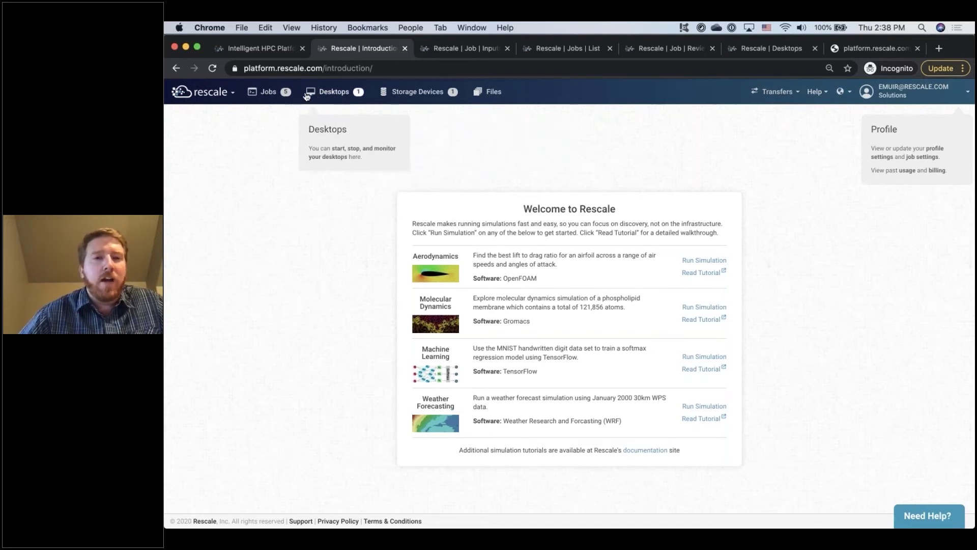
# - Upload airfoil_opt.py, ffd.xyz and n0012.cgns from the Downloads folder as the new job's input files
pyautogui.click(459, 48)
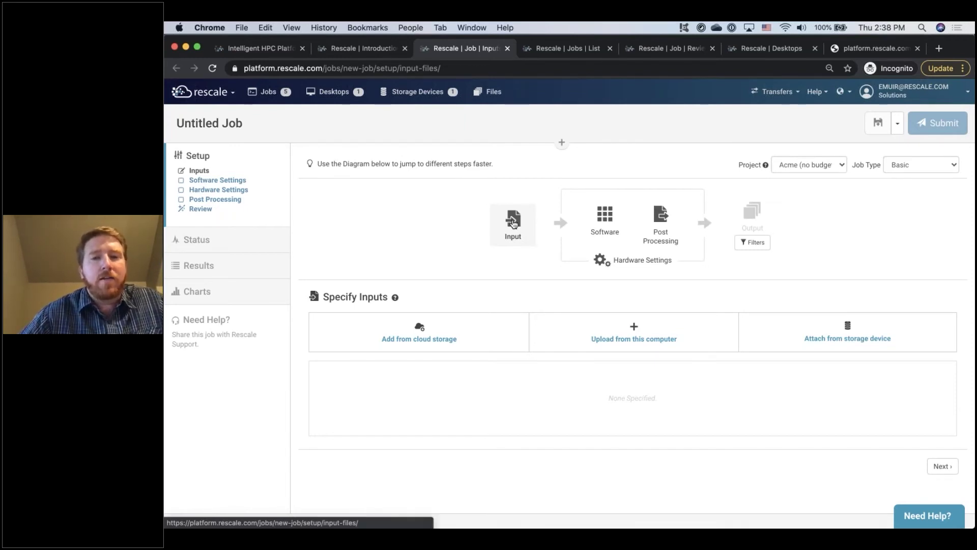
pyautogui.click(596, 312)
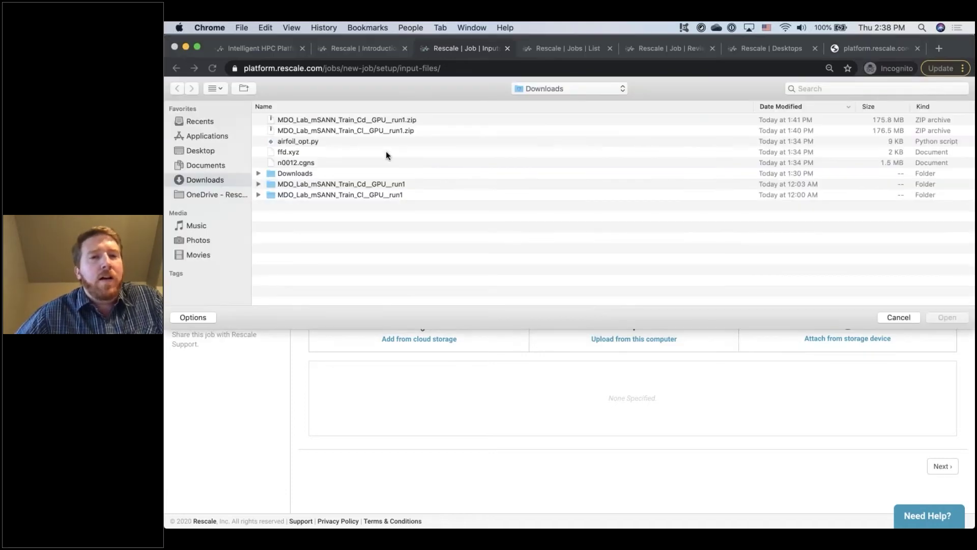
pyautogui.click(309, 143)
pyautogui.keyDown('shift'); pyautogui.click(311, 163); pyautogui.keyUp('shift')
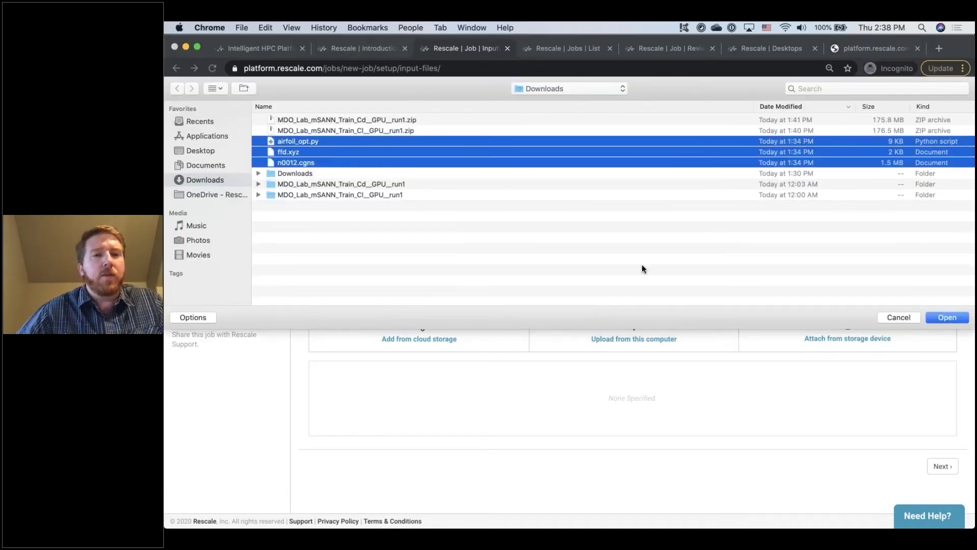
pyautogui.click(942, 317)
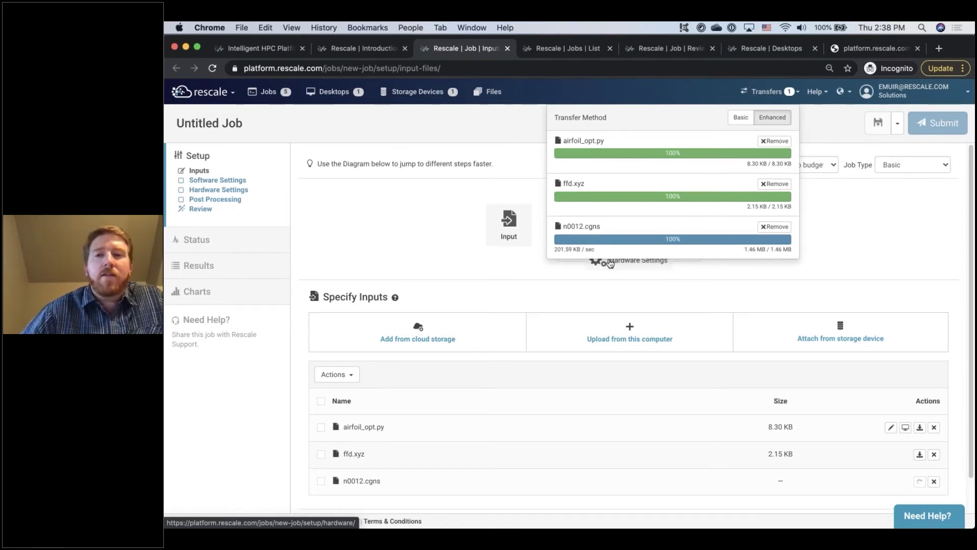
pyautogui.click(777, 95)
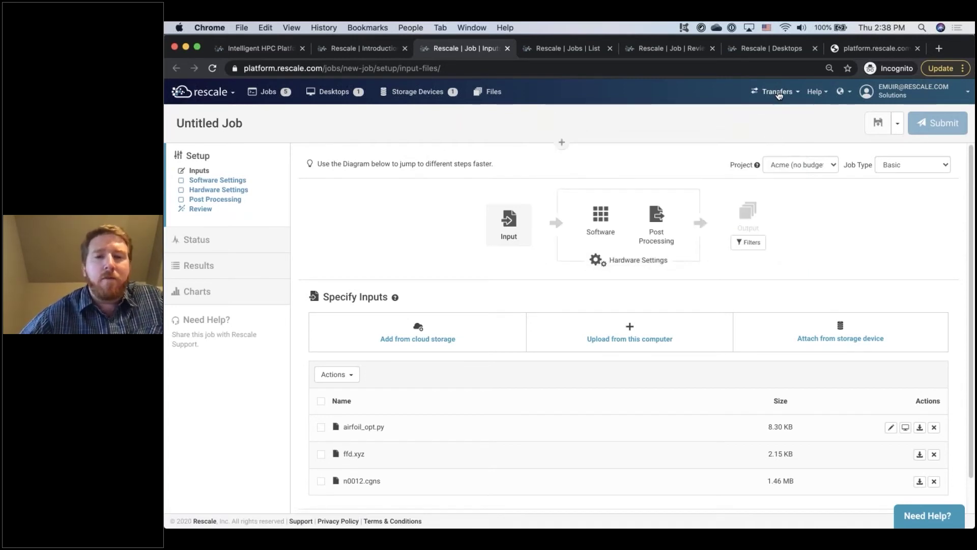
# - Choose MDO Lab Framework as the job's software, with version 02-25-2020 Release (Intel MPI)
pyautogui.click(604, 222)
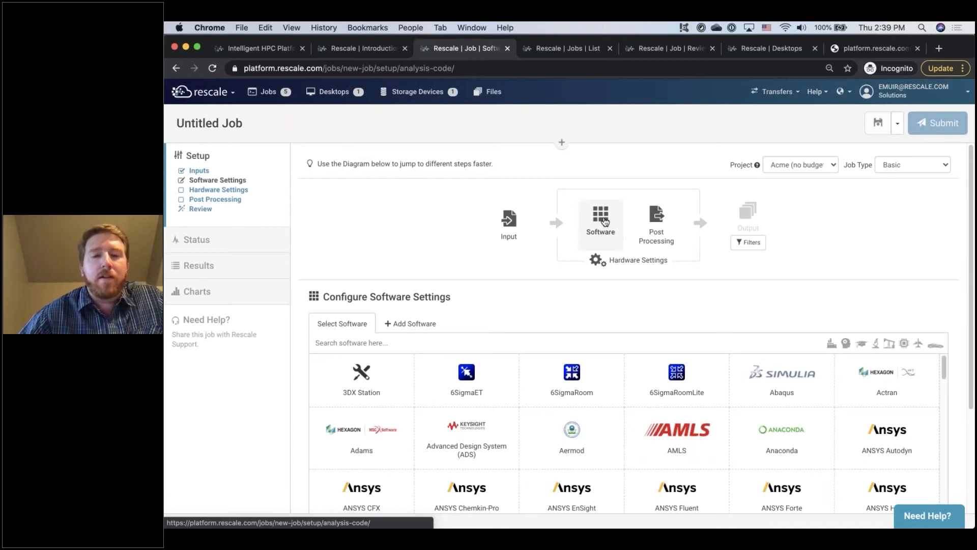
pyautogui.scroll(-1, 463, 301)
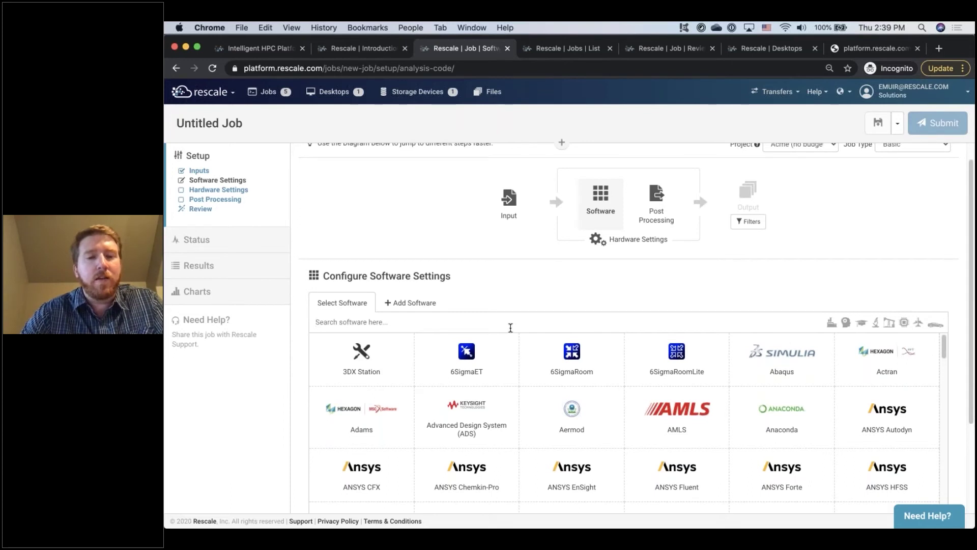
pyautogui.write('md')
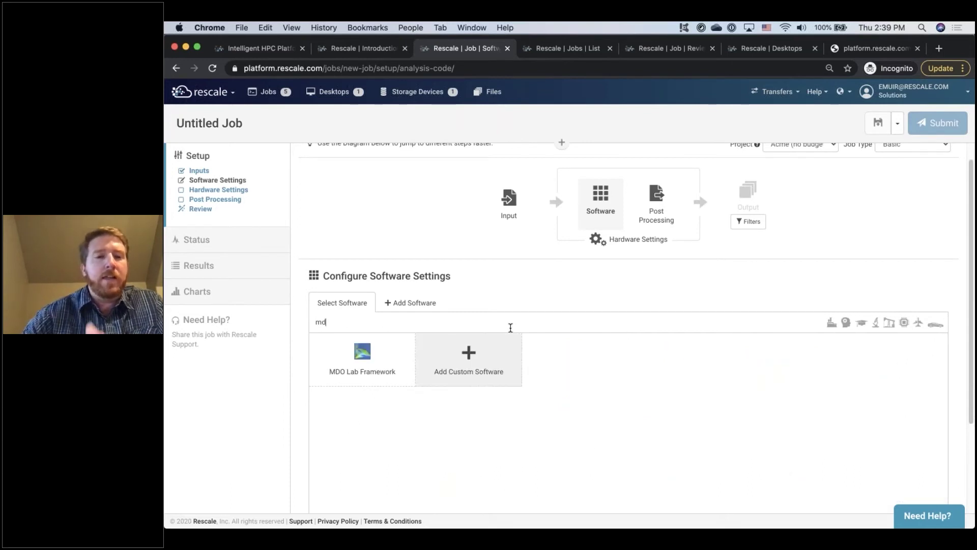
pyautogui.click(381, 359)
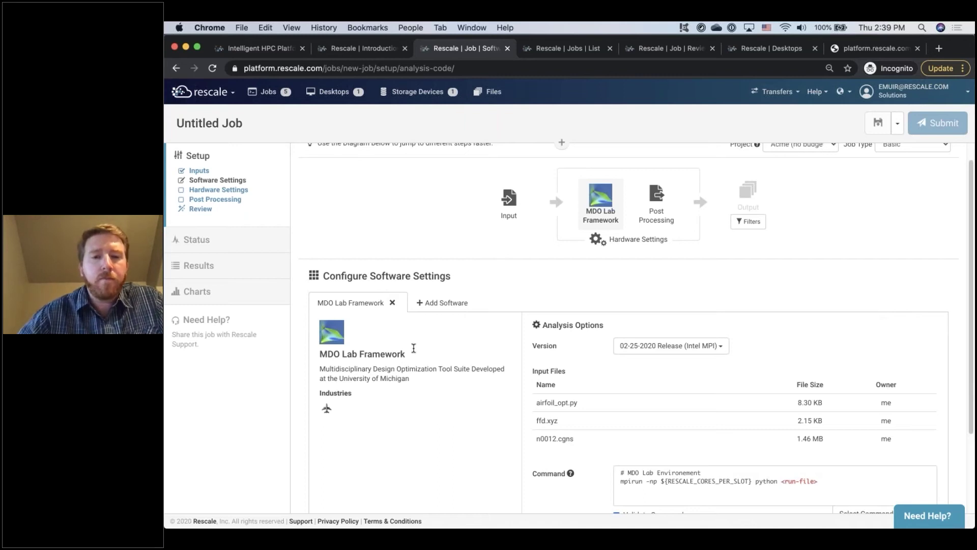
pyautogui.scroll(-1, 476, 310)
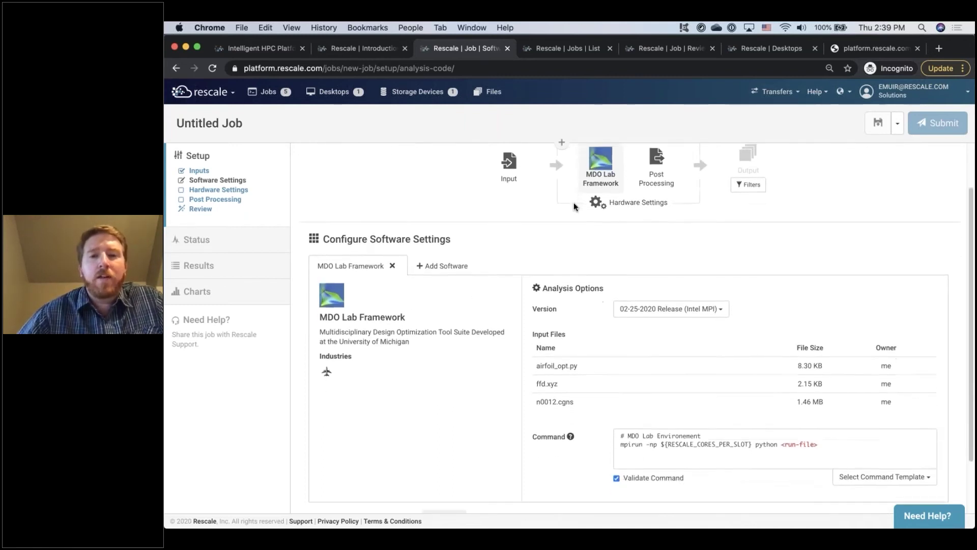
pyautogui.scroll(-1, 573, 202)
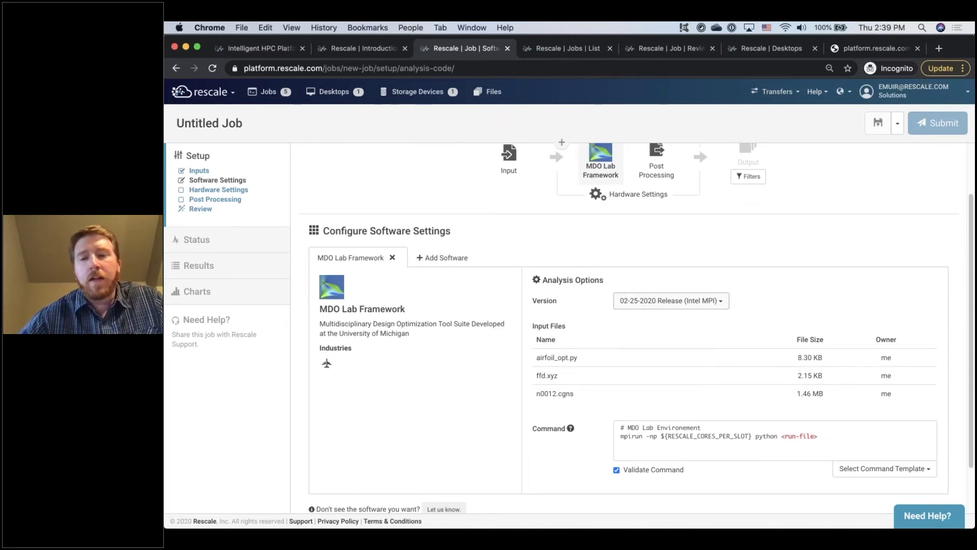
pyautogui.click(665, 306)
pyautogui.click(662, 319)
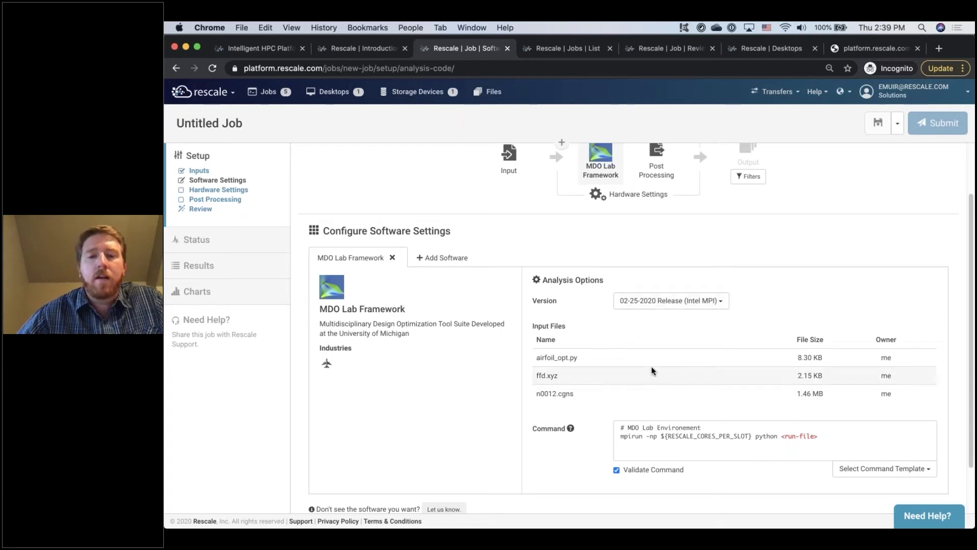
# - Replace the <run-file> placeholder in the MDO Lab Framework command with airfoil_opt.py
pyautogui.scroll(-1, 649, 377)
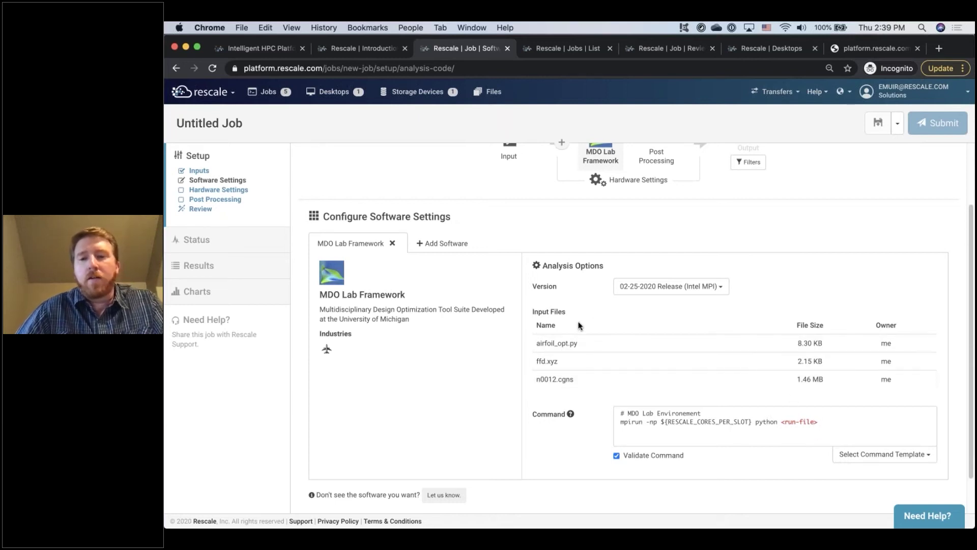
pyautogui.moveTo(580, 345); pyautogui.dragTo(533, 344)
pyautogui.press('super+c')
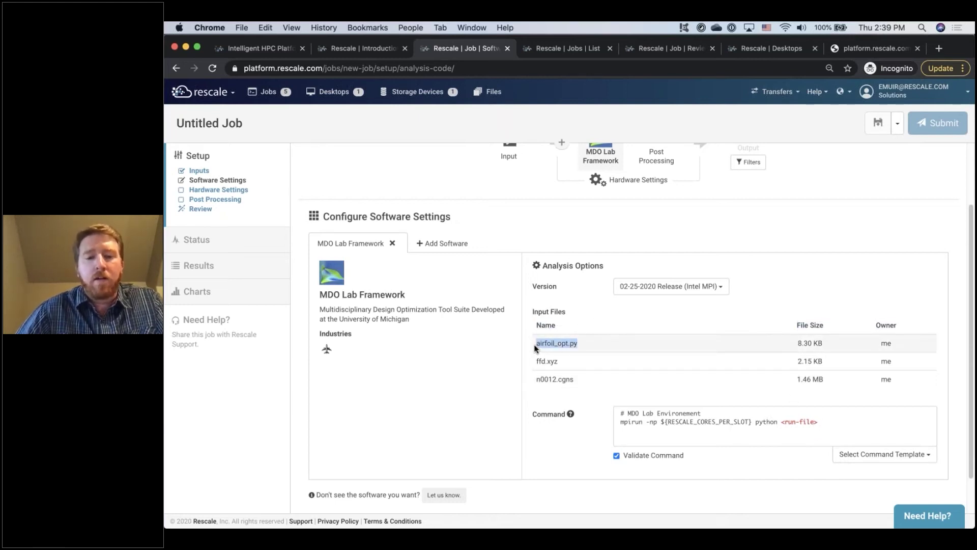
pyautogui.moveTo(816, 421); pyautogui.dragTo(782, 421)
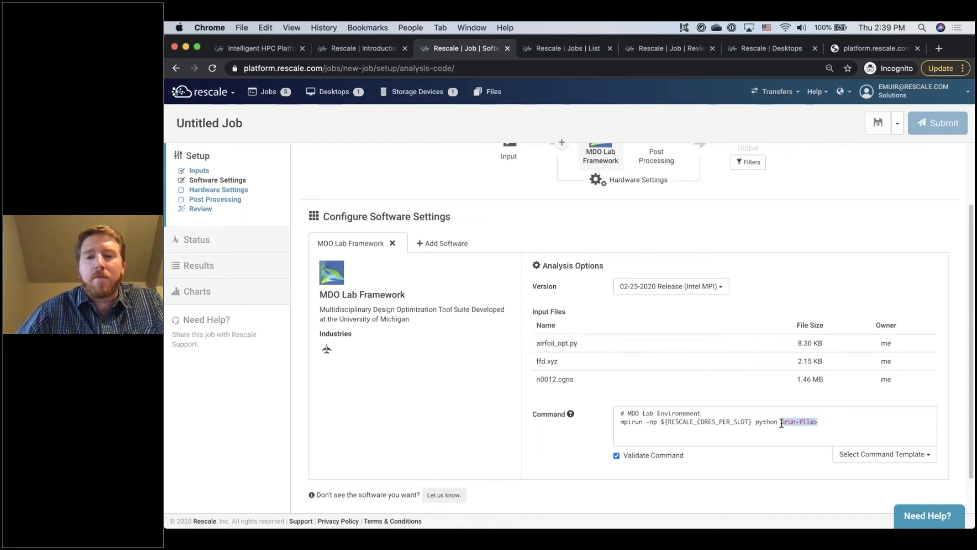
pyautogui.press('super+v')
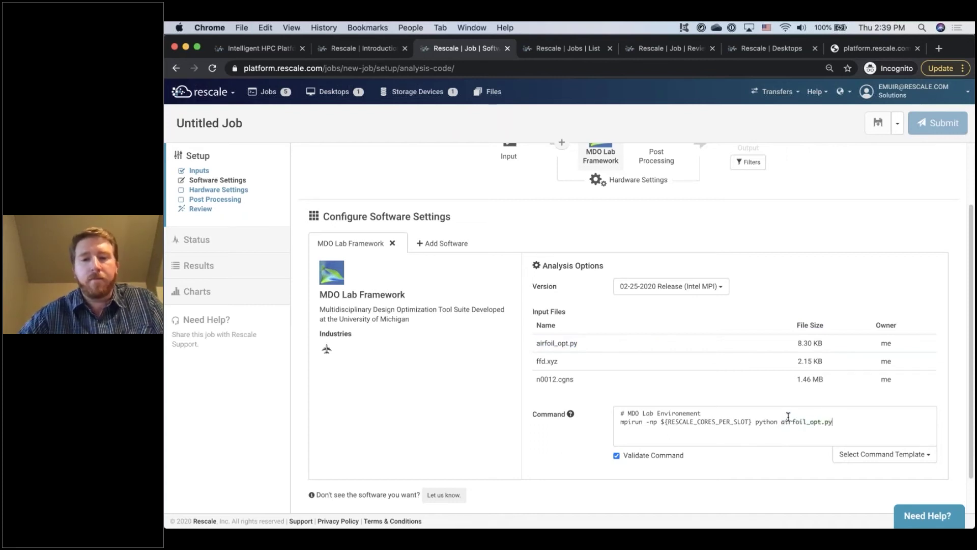
pyautogui.scroll(3, 659, 285)
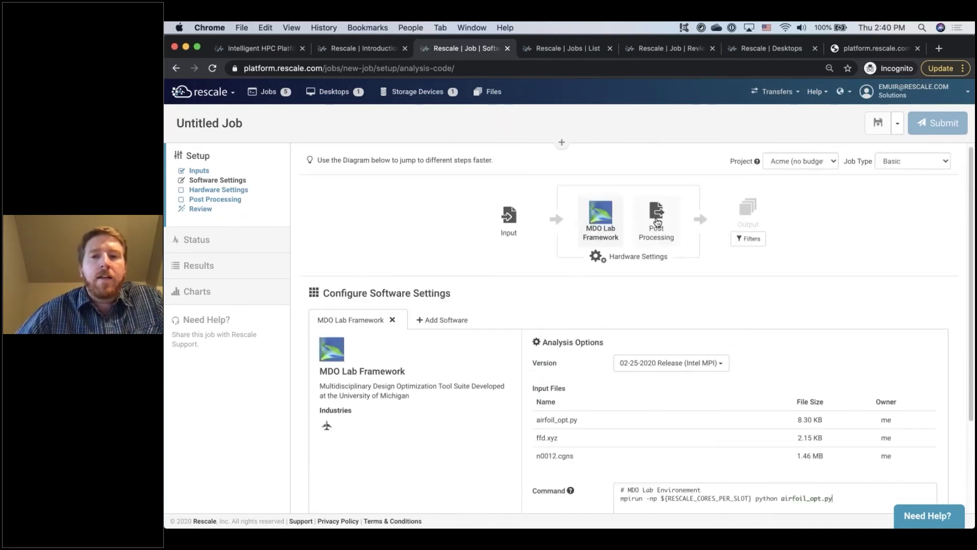
# - Leave the post processing script empty and select the general-purpose Emerald coretype in the hardware settings
pyautogui.click(657, 222)
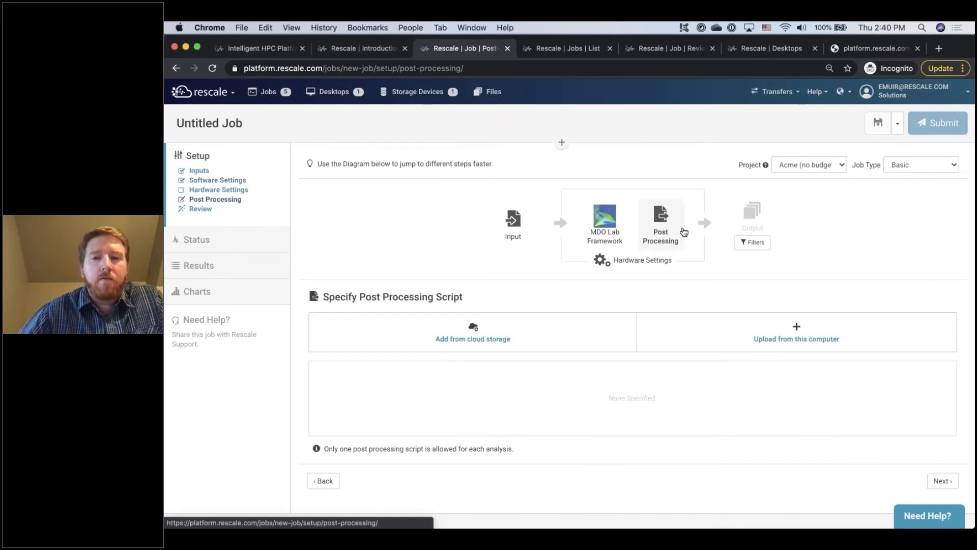
pyautogui.click(646, 260)
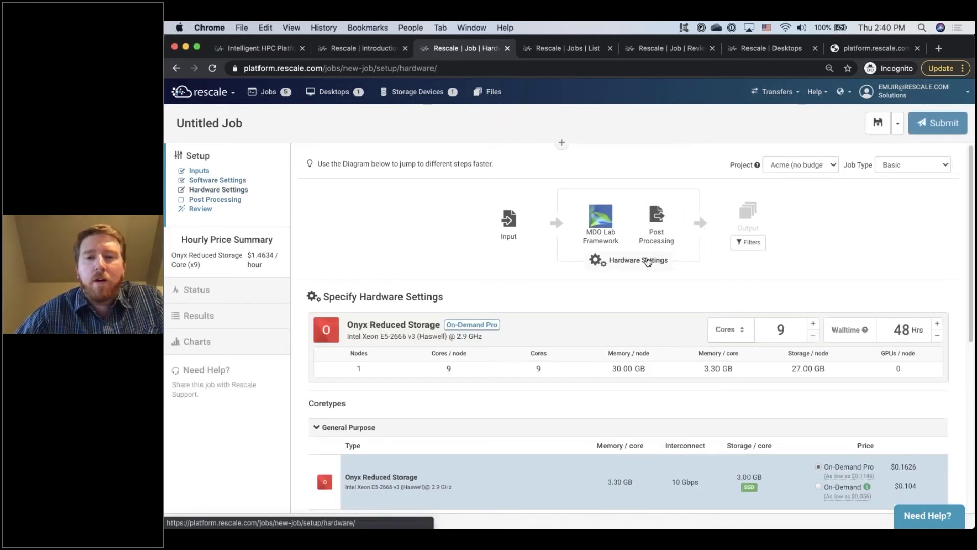
pyautogui.scroll(-5, 414, 206)
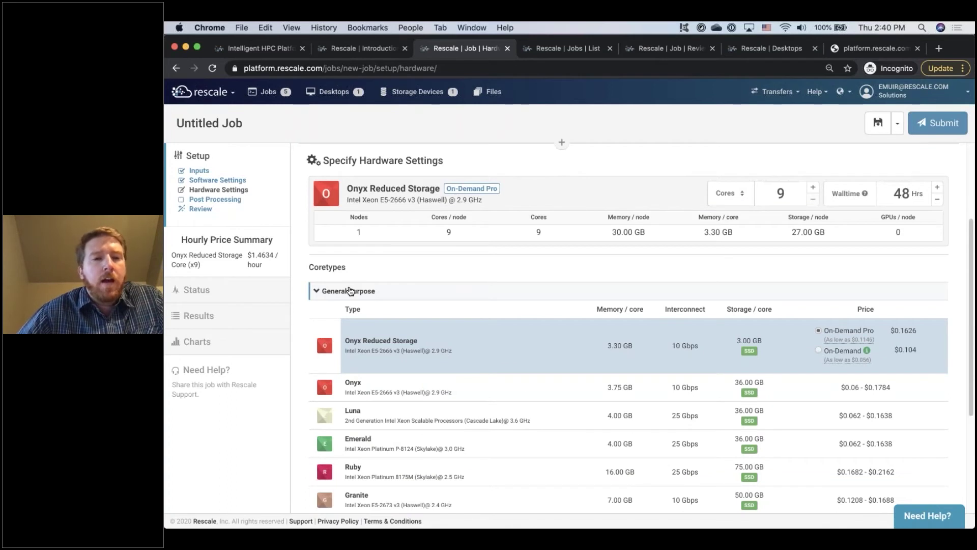
pyautogui.scroll(-2, 349, 290)
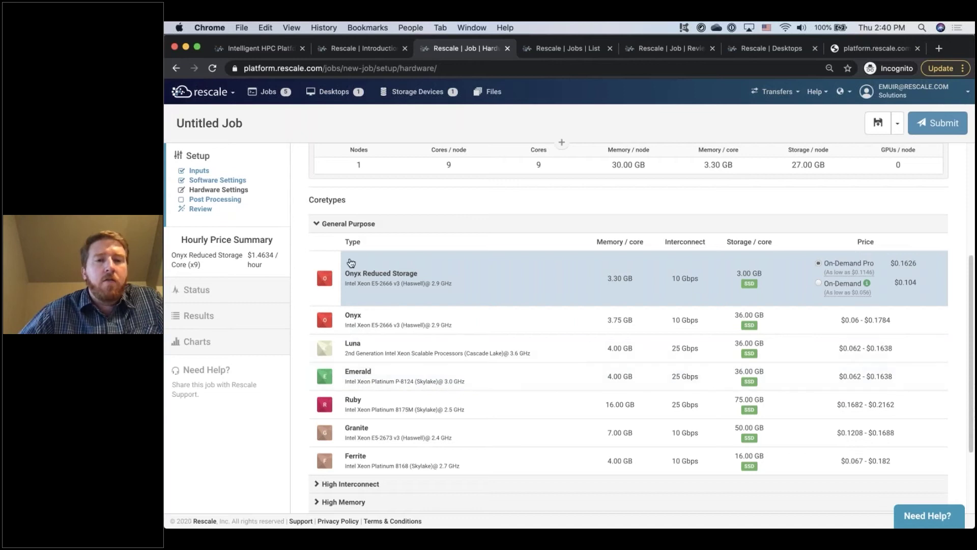
pyautogui.click(356, 224)
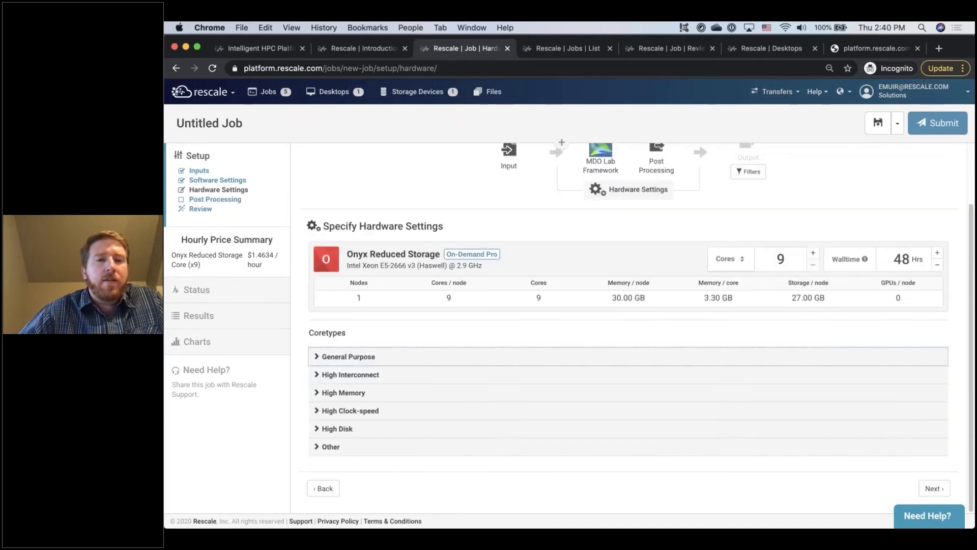
pyautogui.click(383, 364)
pyautogui.scroll(-3, 385, 371)
pyautogui.click(385, 372)
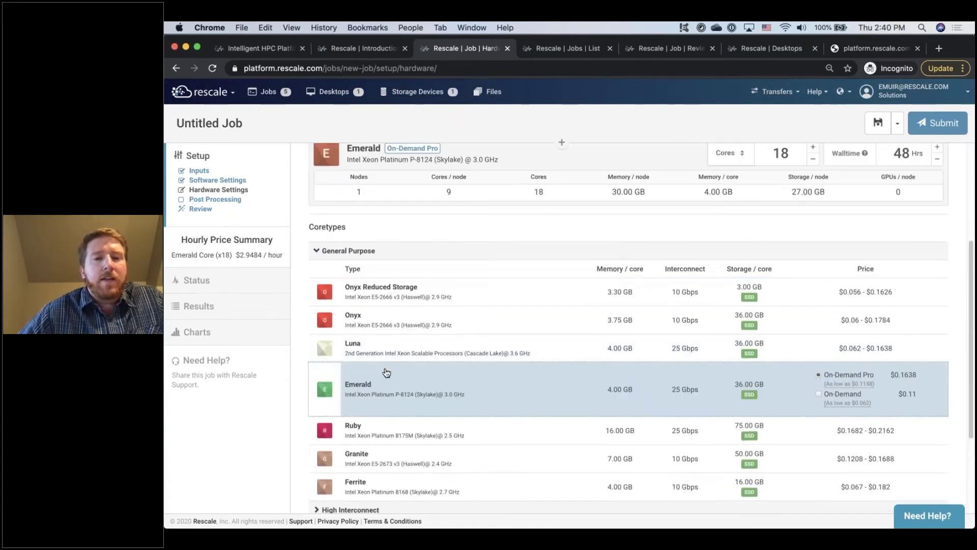
pyautogui.scroll(3, 387, 374)
pyautogui.scroll(2, 388, 375)
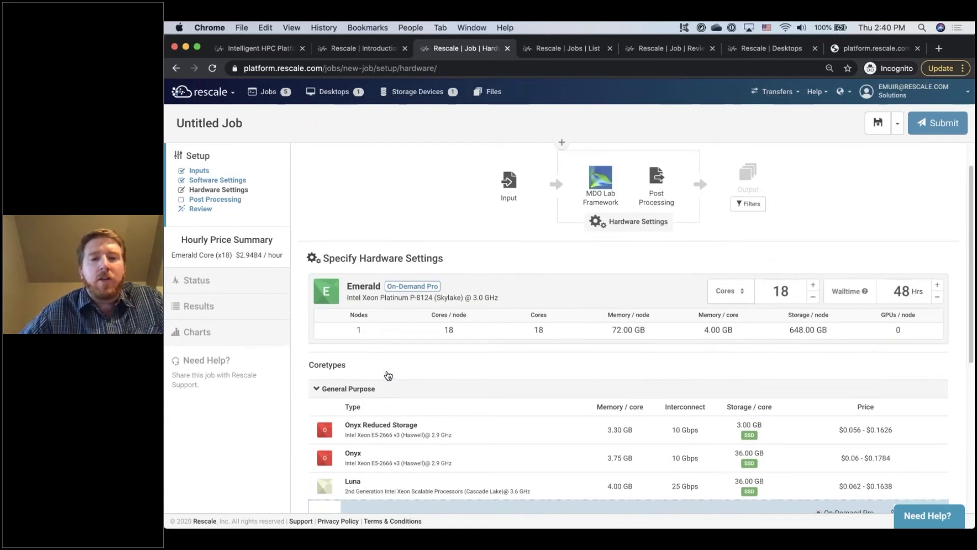
# - Set the Emerald core count to 8 and submit the job
pyautogui.click(814, 298)
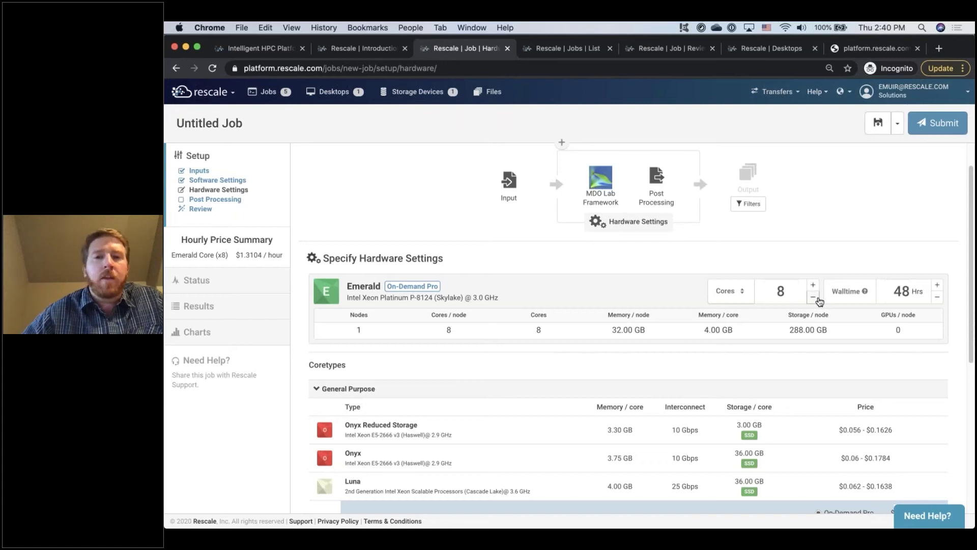
pyautogui.scroll(2, 784, 249)
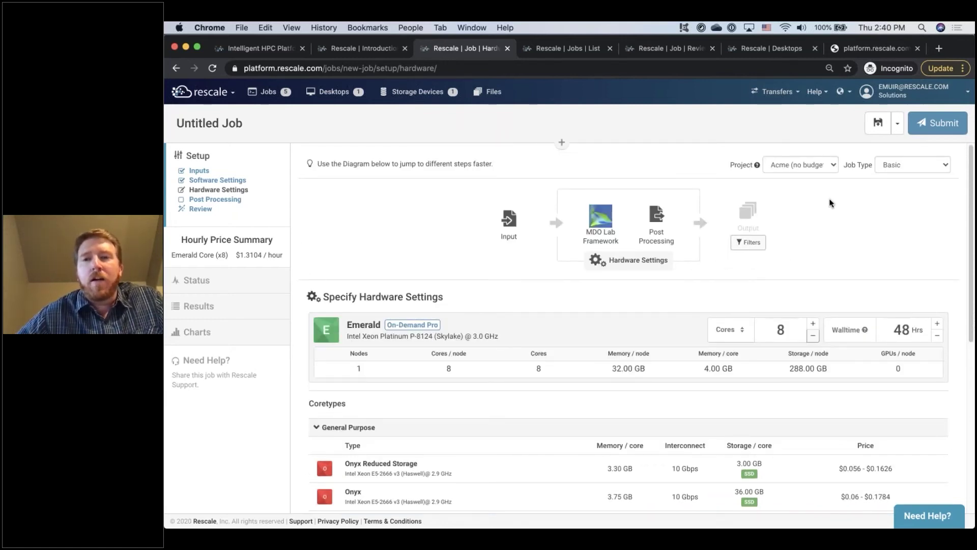
pyautogui.click(914, 130)
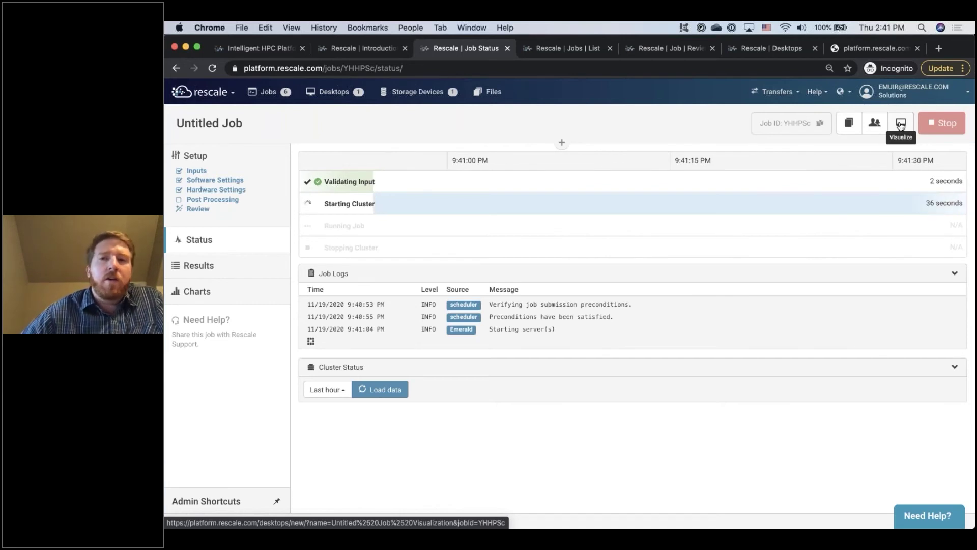
# - Find the MDO Lab Optimization ADFlow - Running job in the jobs list and review its setup summary
pyautogui.click(548, 49)
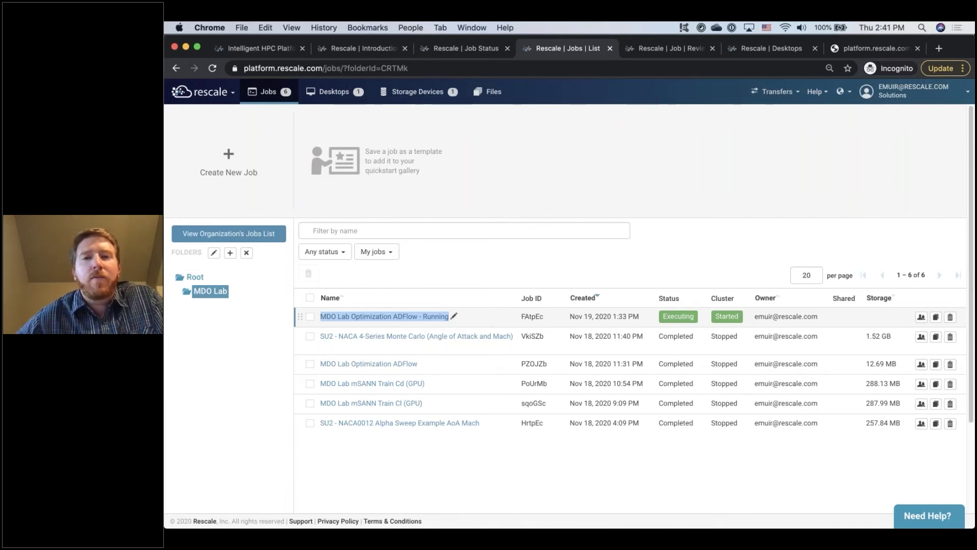
pyautogui.click(666, 48)
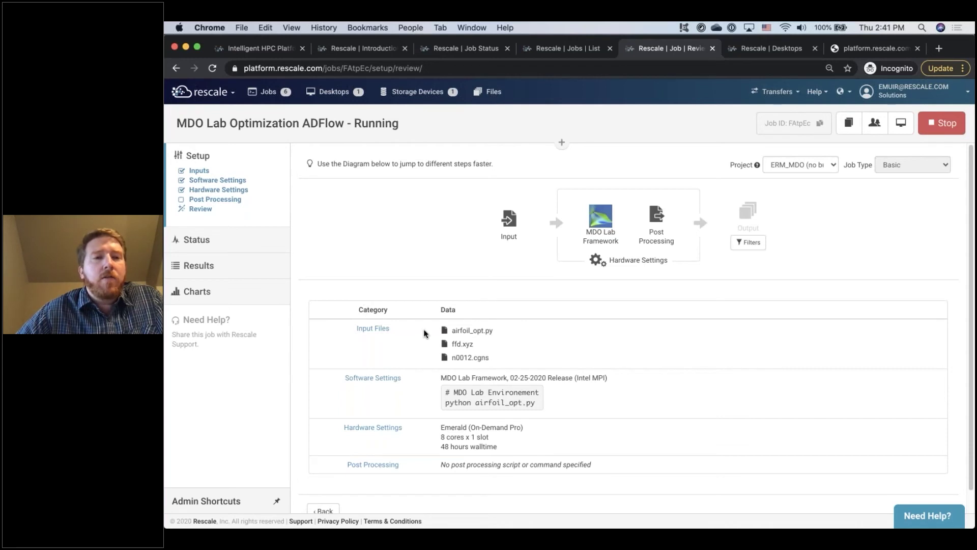
pyautogui.scroll(-1, 628, 437)
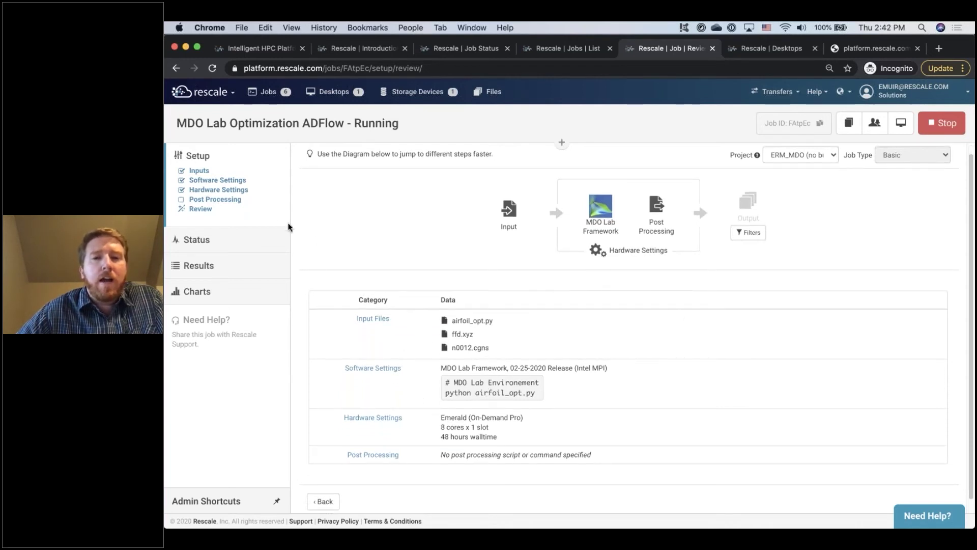
# - Live-tail process_output.log in the running ADFlow job's status and look through its shared output files
pyautogui.click(244, 241)
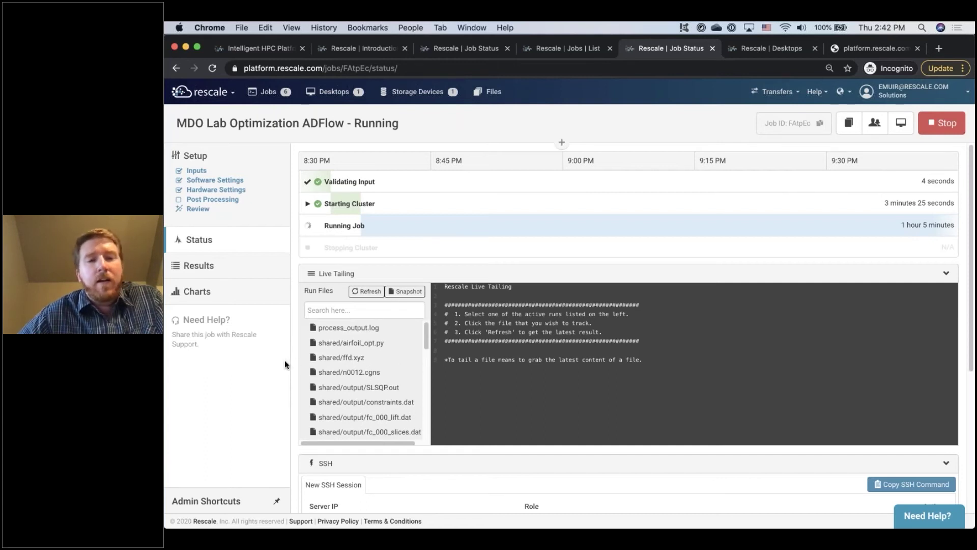
pyautogui.scroll(-2, 433, 320)
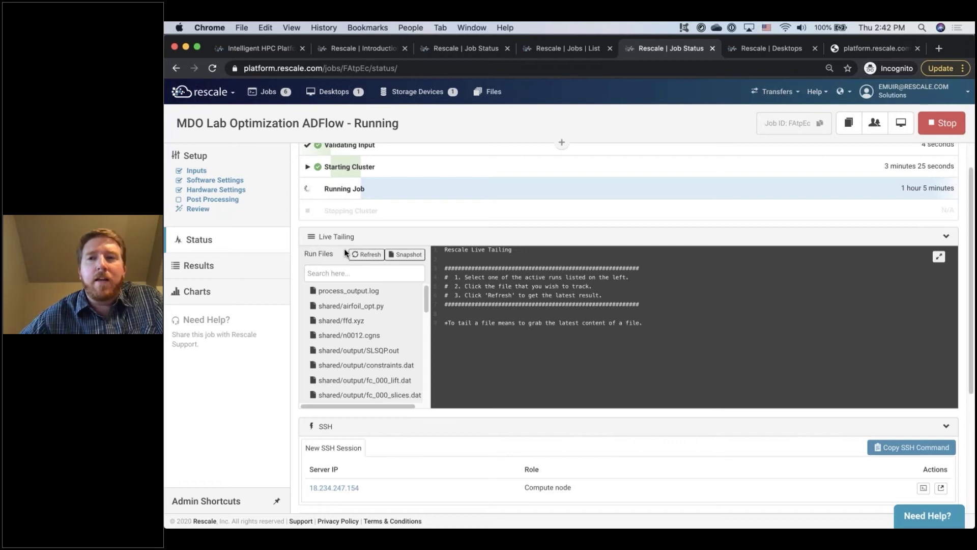
pyautogui.click(347, 294)
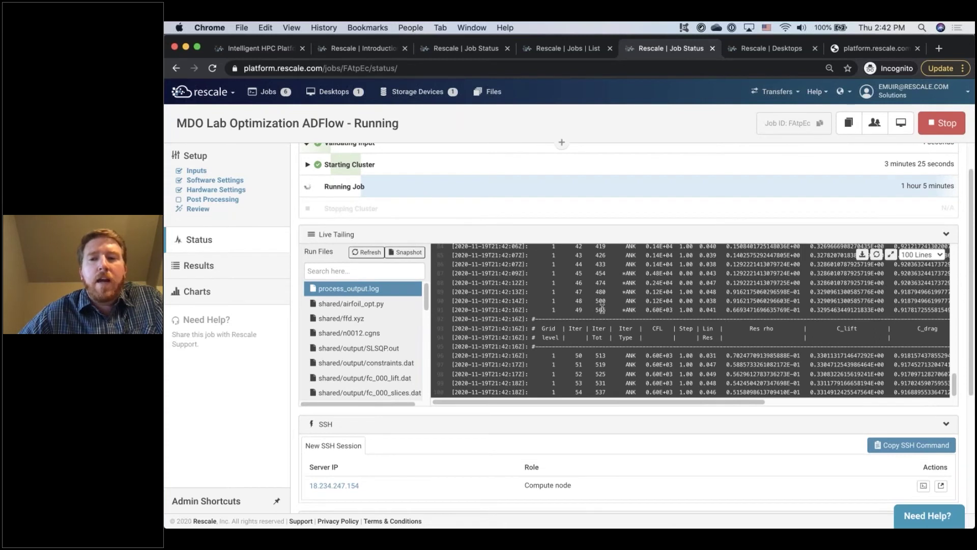
pyautogui.scroll(2, 602, 307)
pyautogui.scroll(-1, 388, 319)
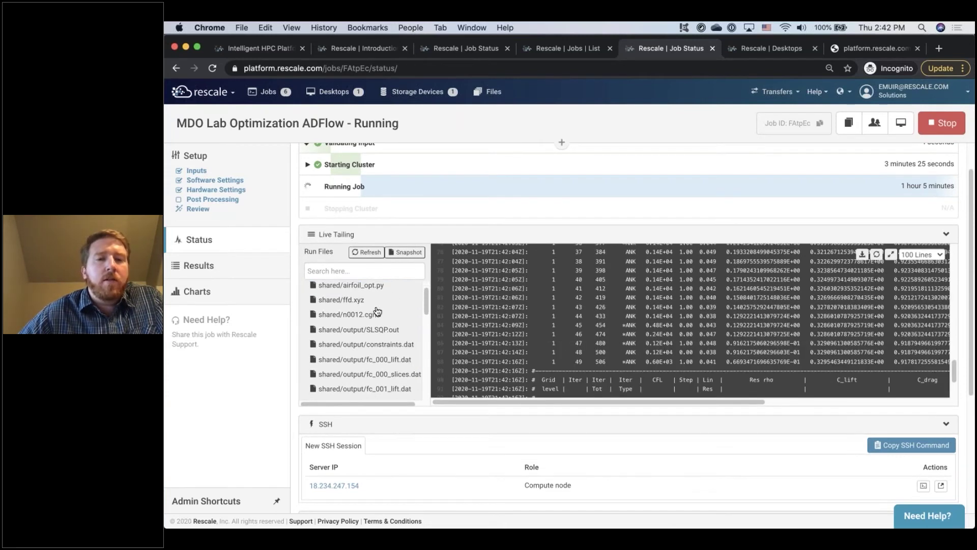
pyautogui.scroll(-3, 378, 311)
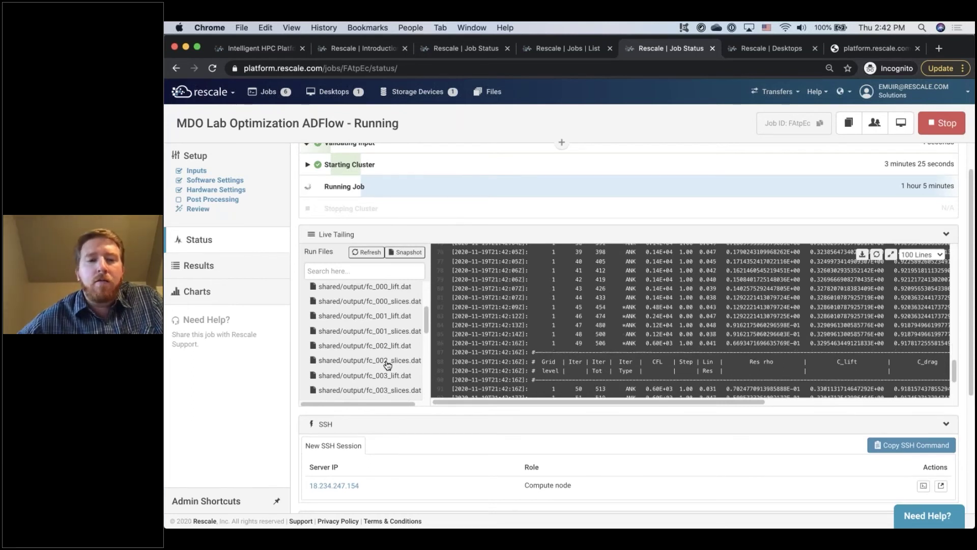
# - Start an in-browser SSH session on the running ADFlow job's compute node and look over the terminal and status page
pyautogui.scroll(-5, 387, 364)
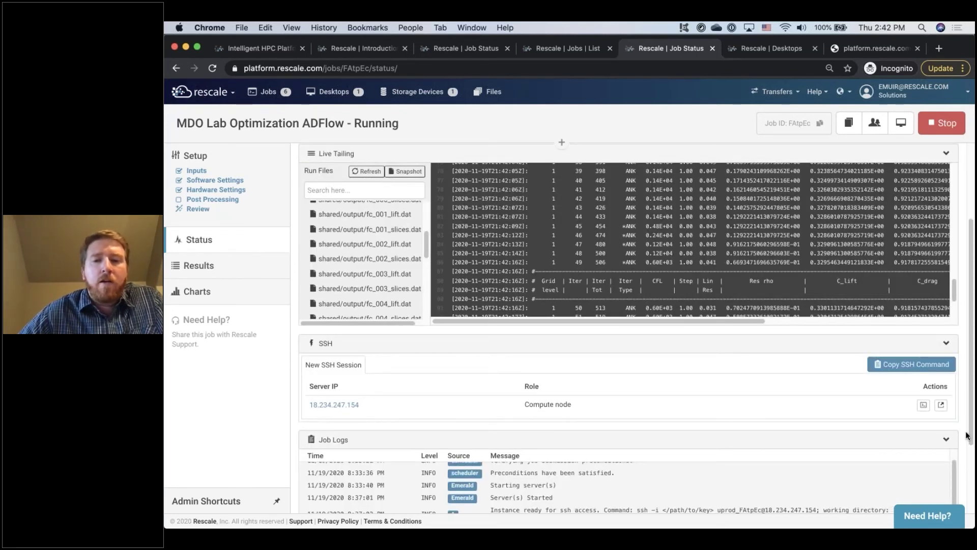
pyautogui.click(924, 404)
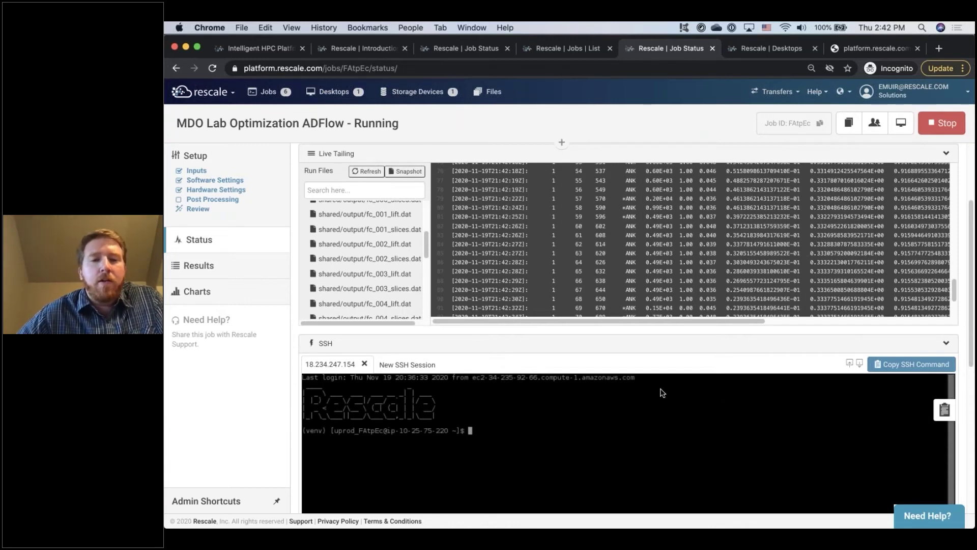
pyautogui.scroll(-2, 521, 361)
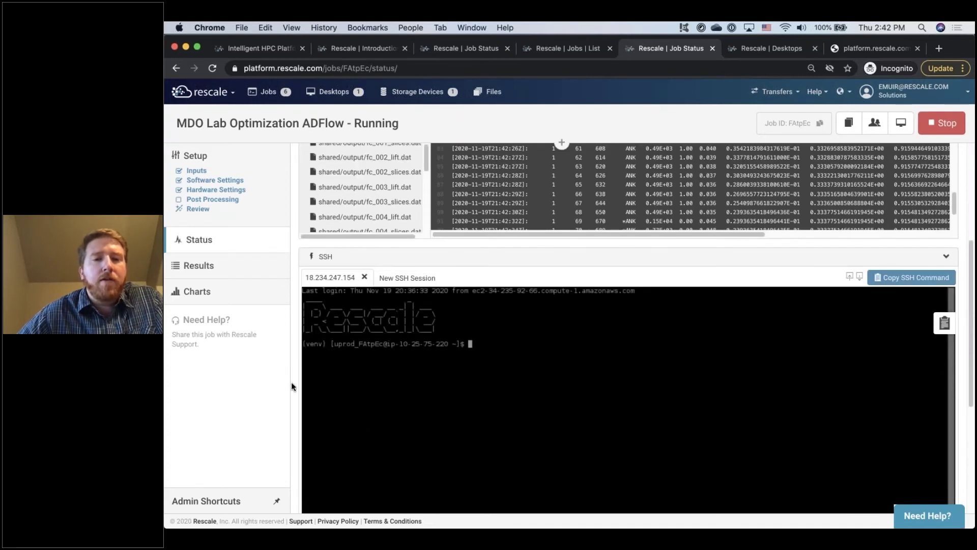
pyautogui.scroll(-3, 292, 381)
pyautogui.scroll(10, 291, 382)
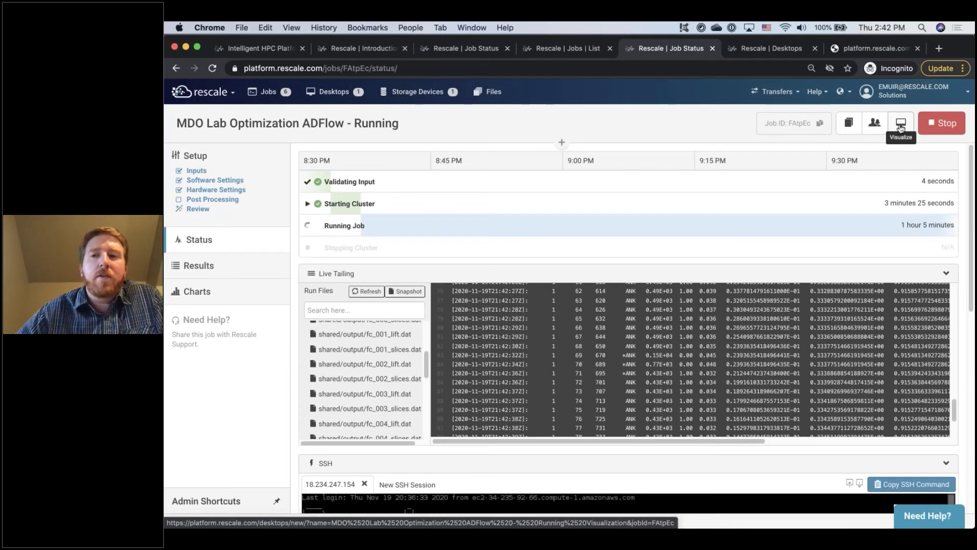
# - Review the MDO Webinar- Visualization desktop's settings, close its idle session and reconnect using the in-browser desktop
pyautogui.click(773, 51)
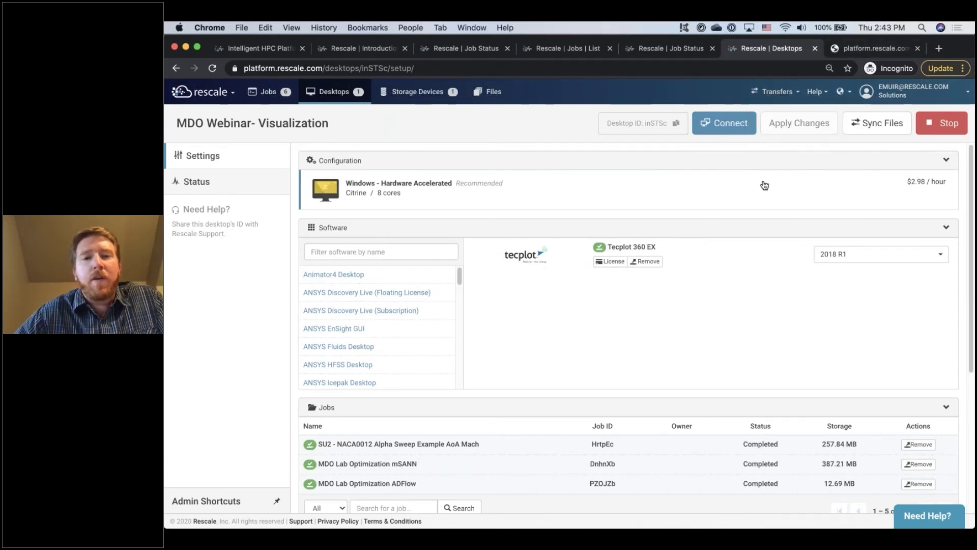
pyautogui.scroll(-4, 491, 378)
pyautogui.scroll(4, 400, 370)
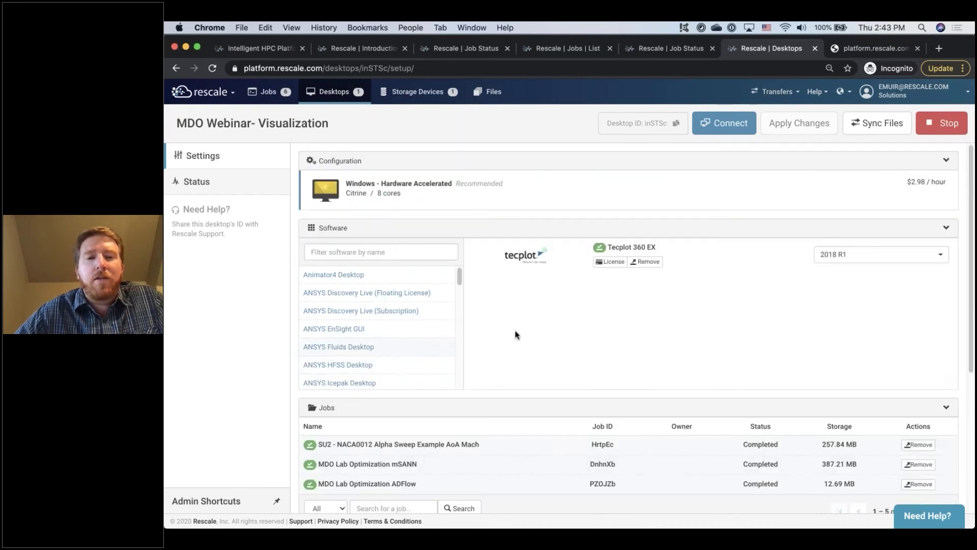
pyautogui.click(865, 48)
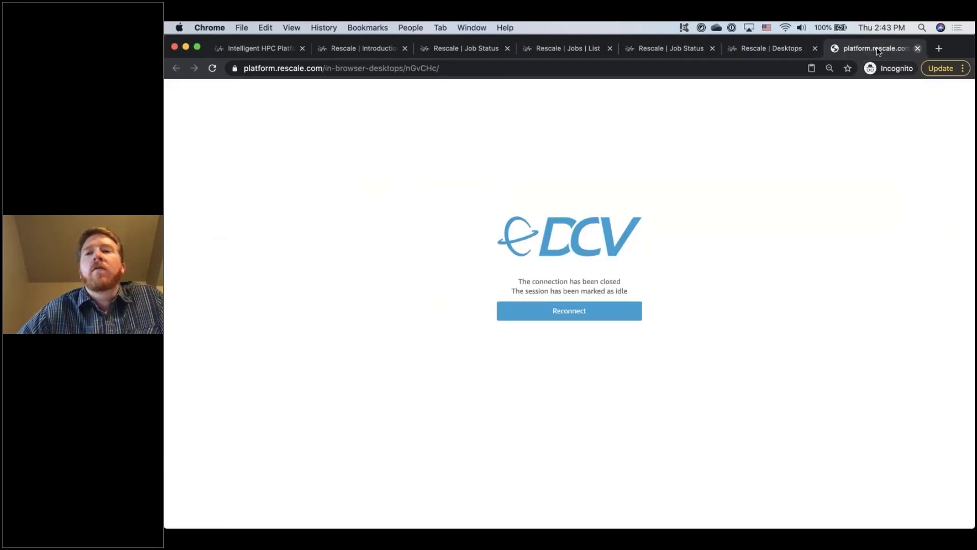
pyautogui.click(917, 48)
pyautogui.click(735, 124)
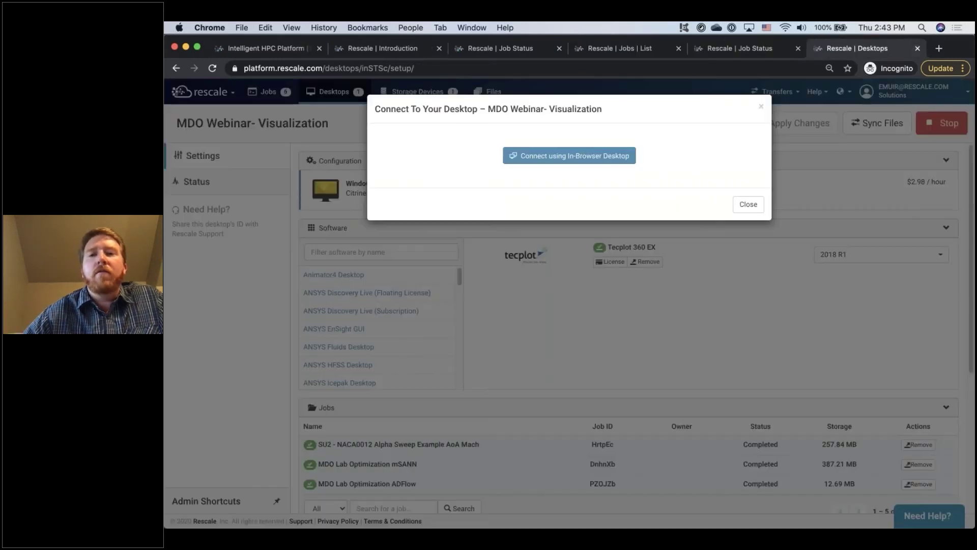
pyautogui.click(629, 154)
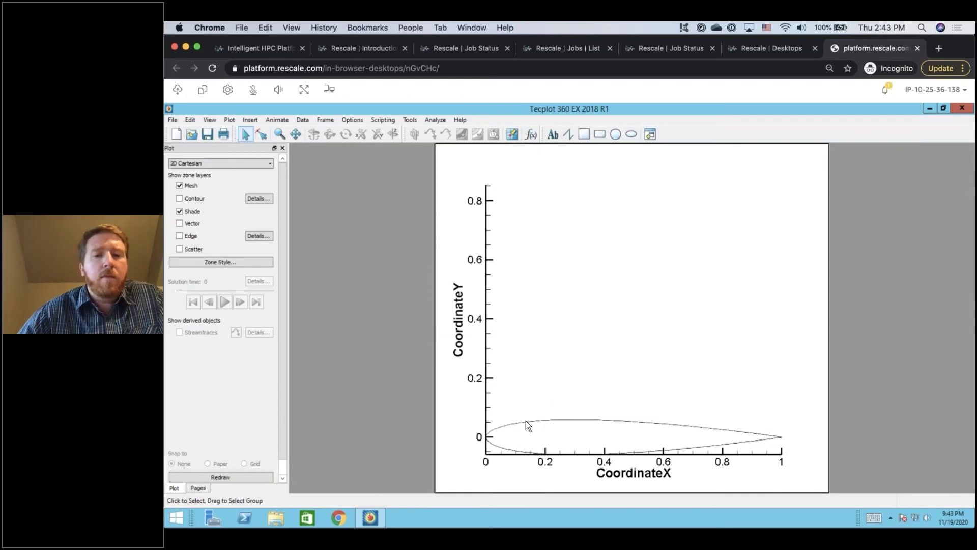
# - Load fc_038_lift.dat from the run1 output folder into Tecplot with the Tecplot Data Loader, replacing the data in the active frame
pyautogui.click(173, 119)
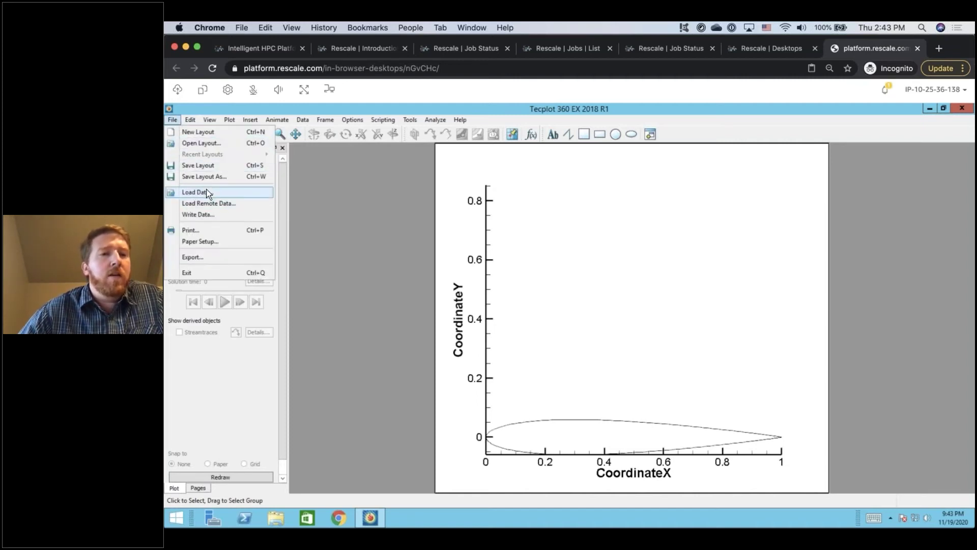
pyautogui.click(208, 191)
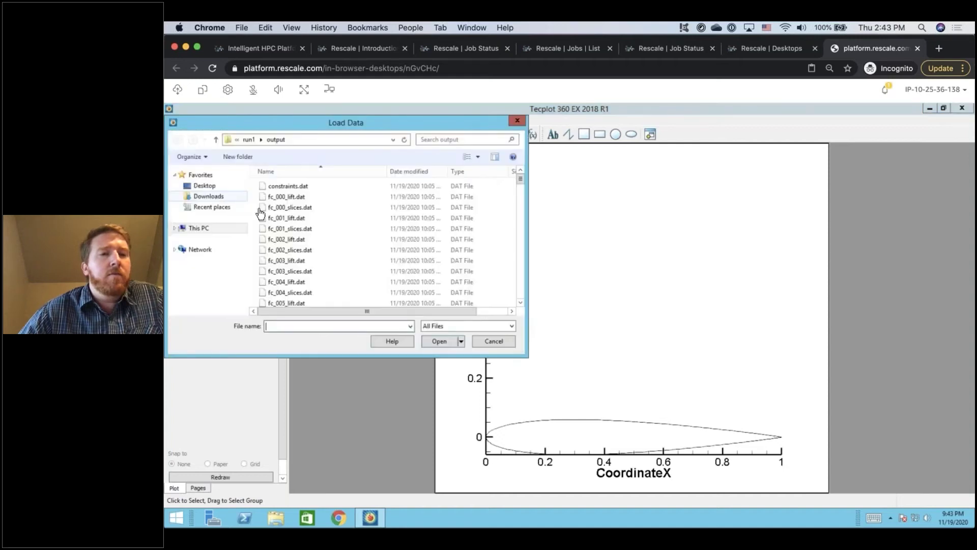
pyautogui.moveTo(518, 216); pyautogui.dragTo(518, 239)
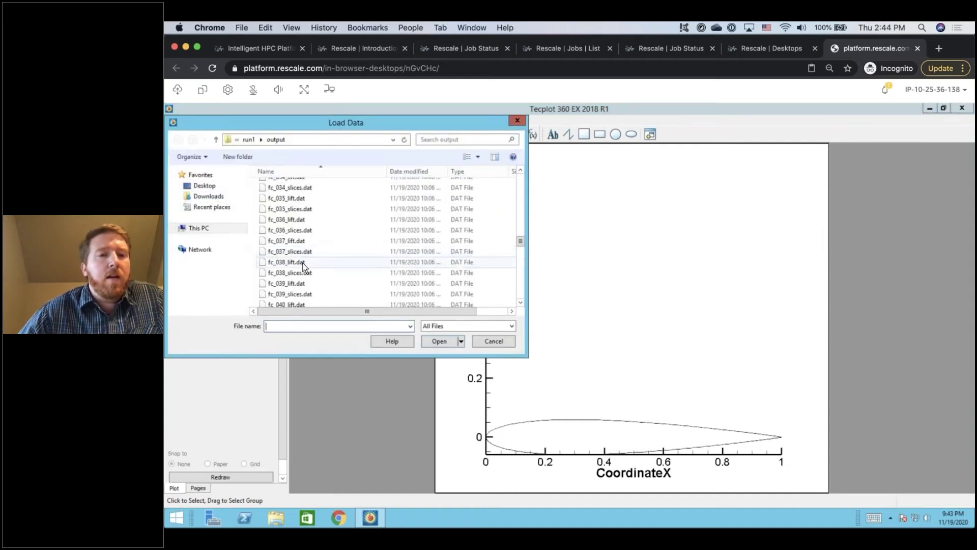
pyautogui.click(303, 263)
pyautogui.click(434, 344)
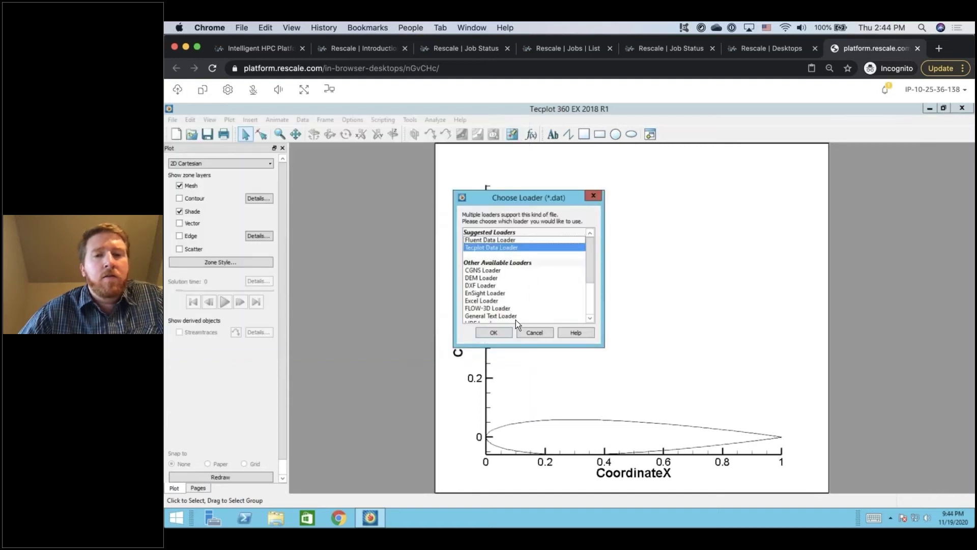
pyautogui.click(494, 333)
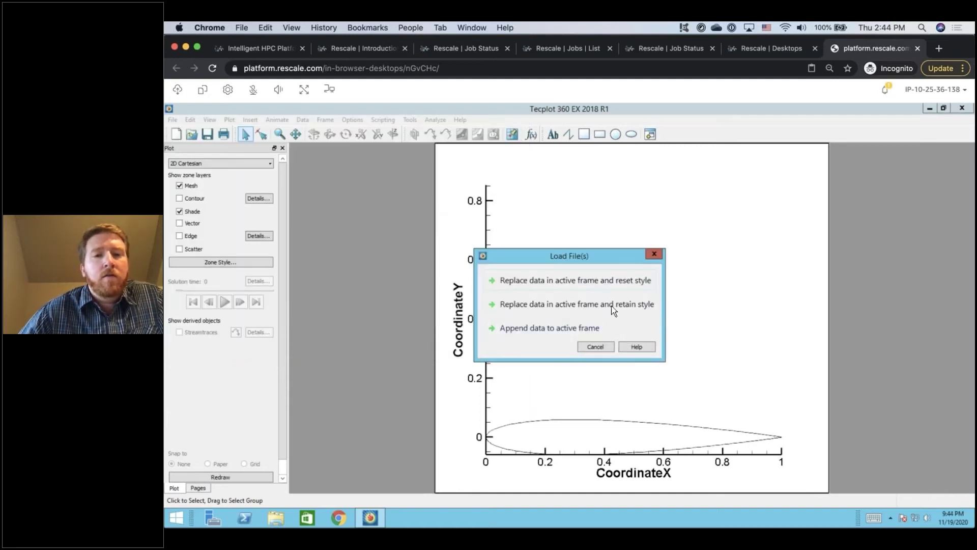
pyautogui.click(616, 345)
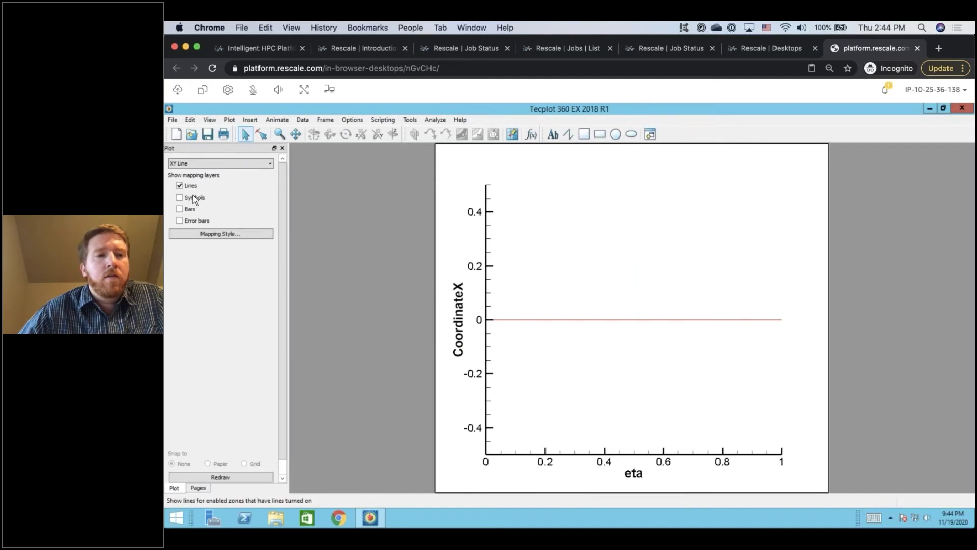
# - Load fc_033_slices.dat with the Tecplot Data Loader, replacing the active frame's data, and show the airfoil's mesh layer
pyautogui.click(172, 121)
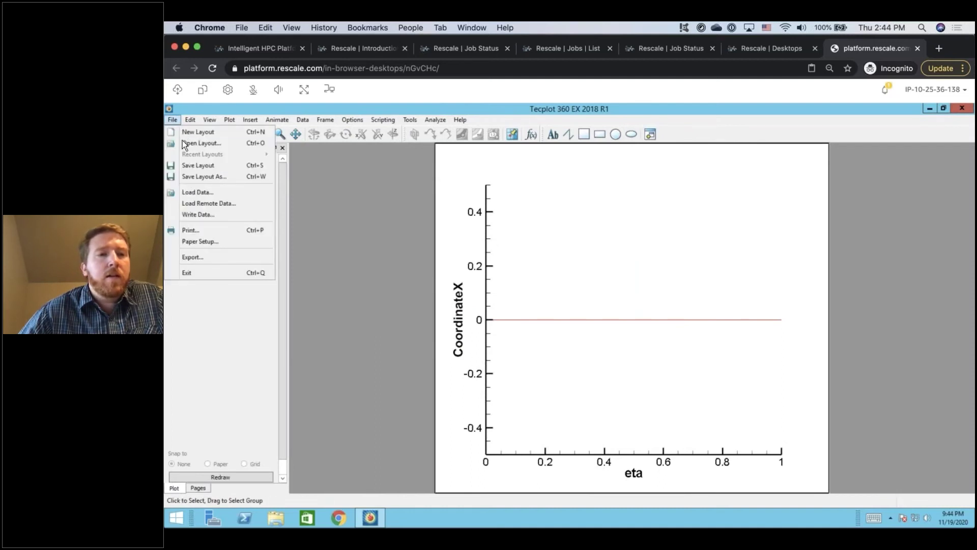
pyautogui.click(198, 191)
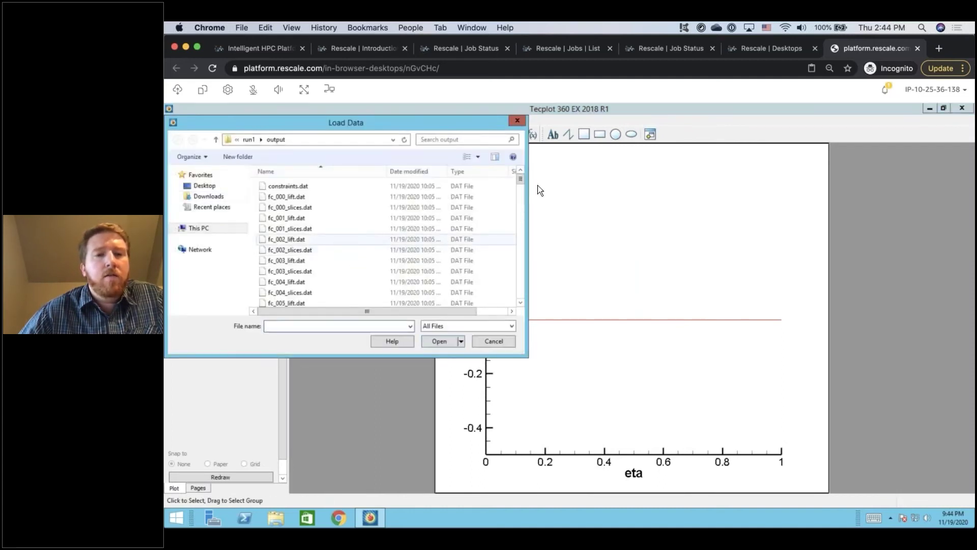
pyautogui.click(520, 235)
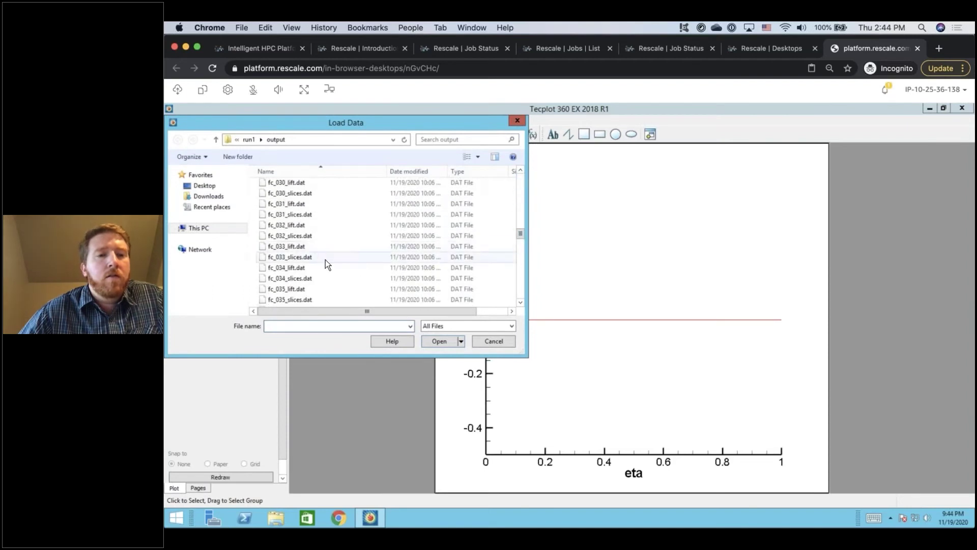
pyautogui.click(319, 257)
pyautogui.click(436, 340)
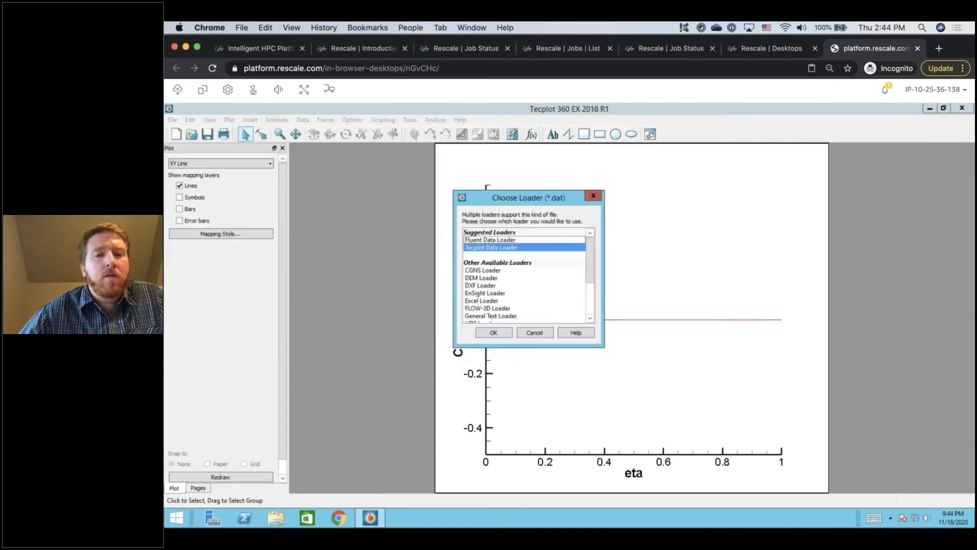
pyautogui.click(505, 329)
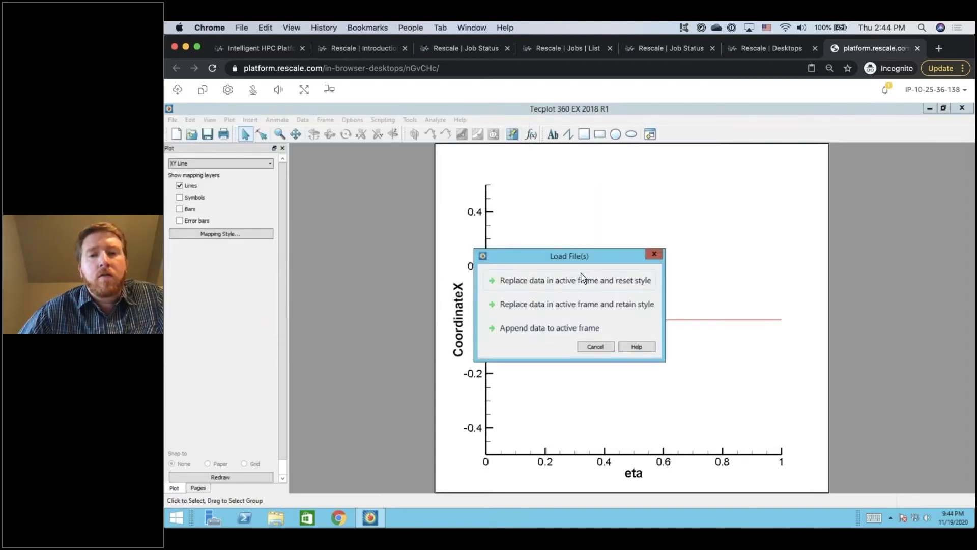
pyautogui.click(597, 343)
pyautogui.click(180, 185)
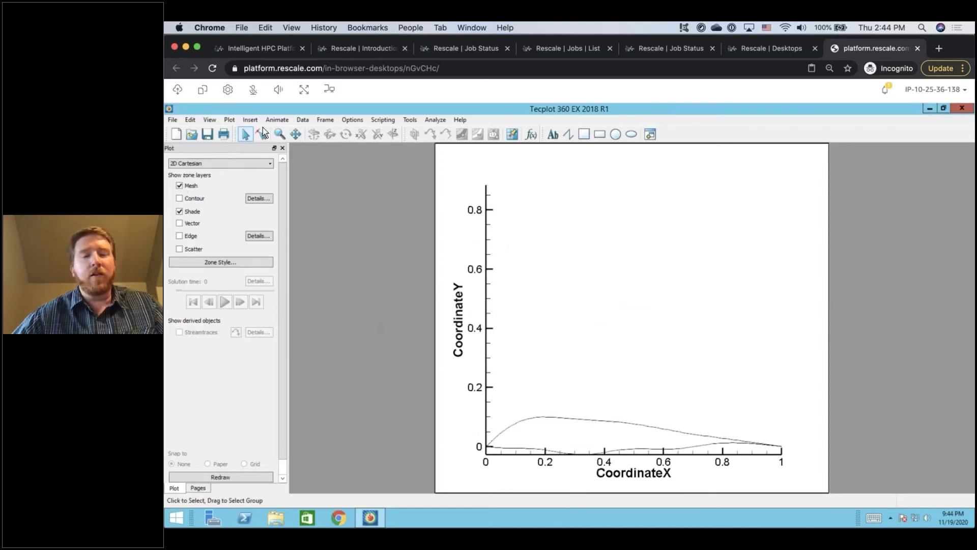
# - Open the Load Data dialog again to browse the data files in the run1 output folder
pyautogui.click(173, 121)
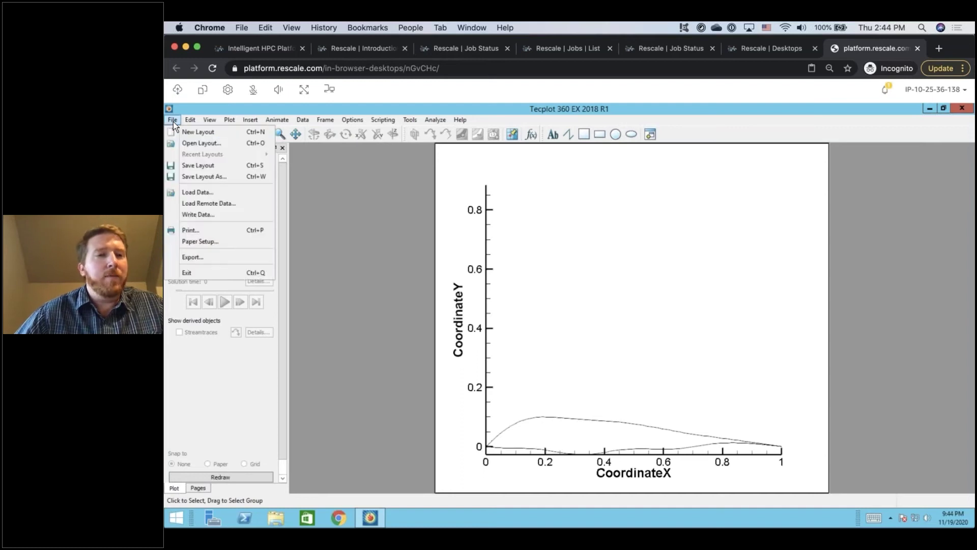
pyautogui.click(204, 192)
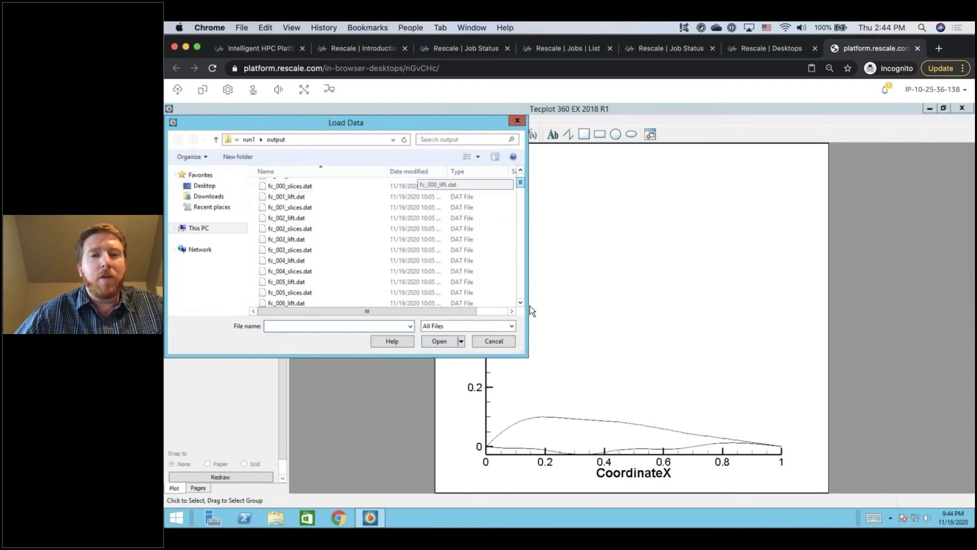
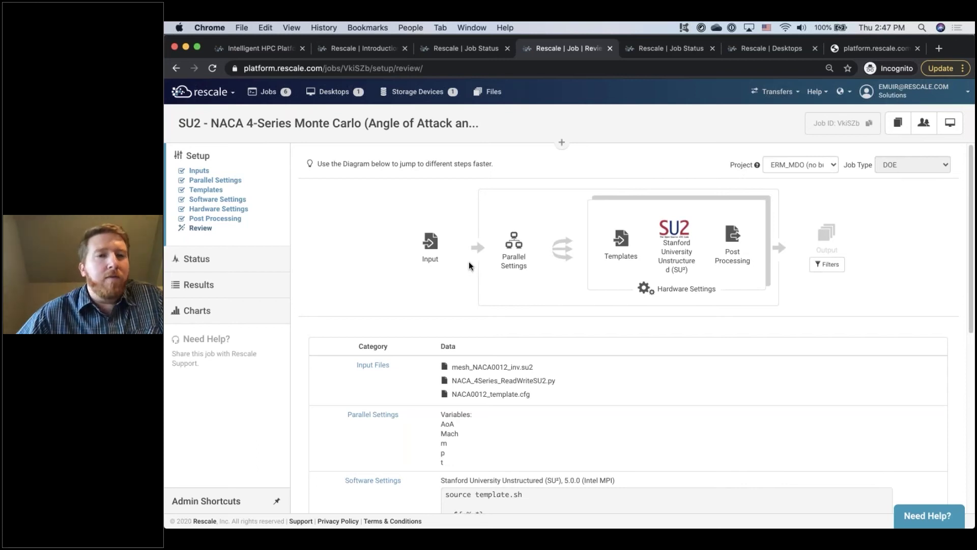
# - Review the input files and the parallel settings variables of the SU2 - NACA 4-Series Monte Carlo job
pyautogui.click(203, 173)
pyautogui.scroll(-1, 327, 243)
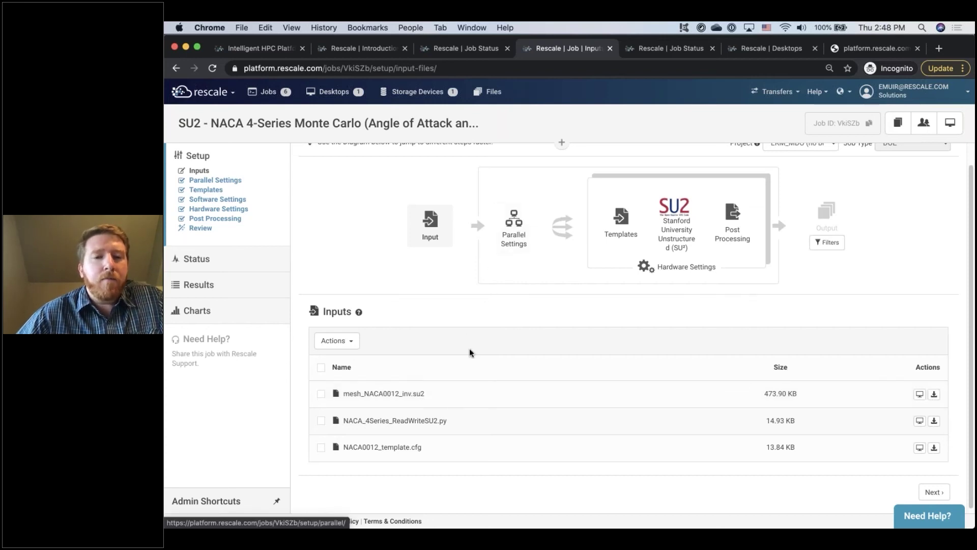
pyautogui.click(522, 226)
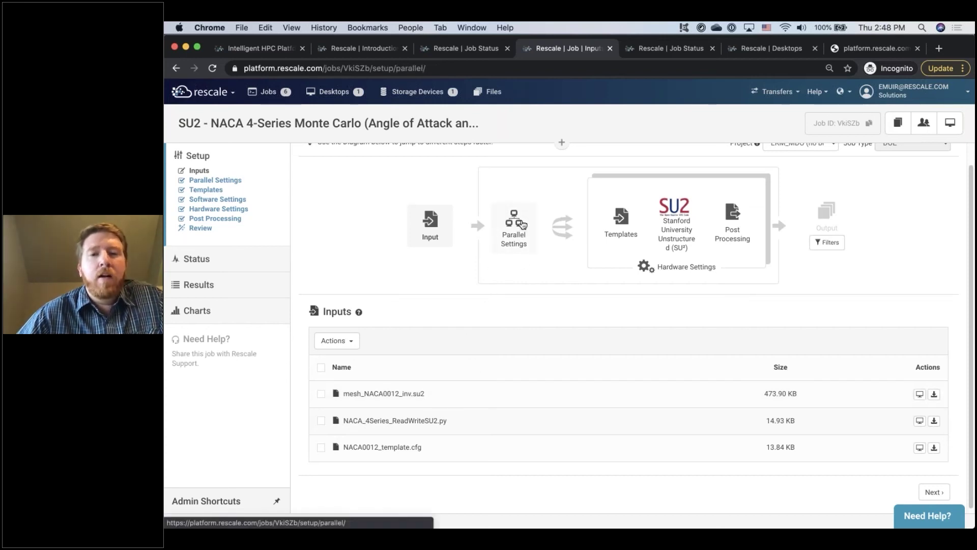
pyautogui.scroll(-5, 473, 334)
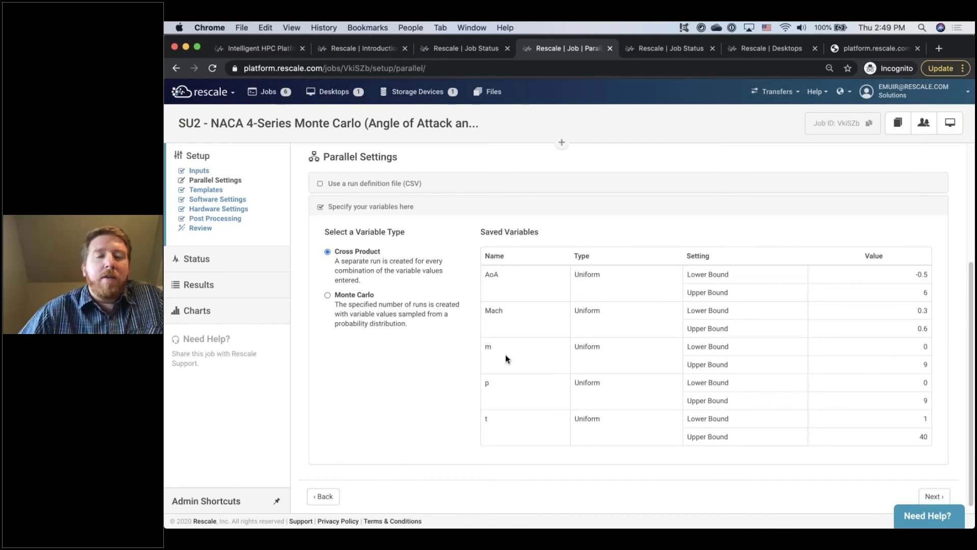
pyautogui.scroll(3, 505, 355)
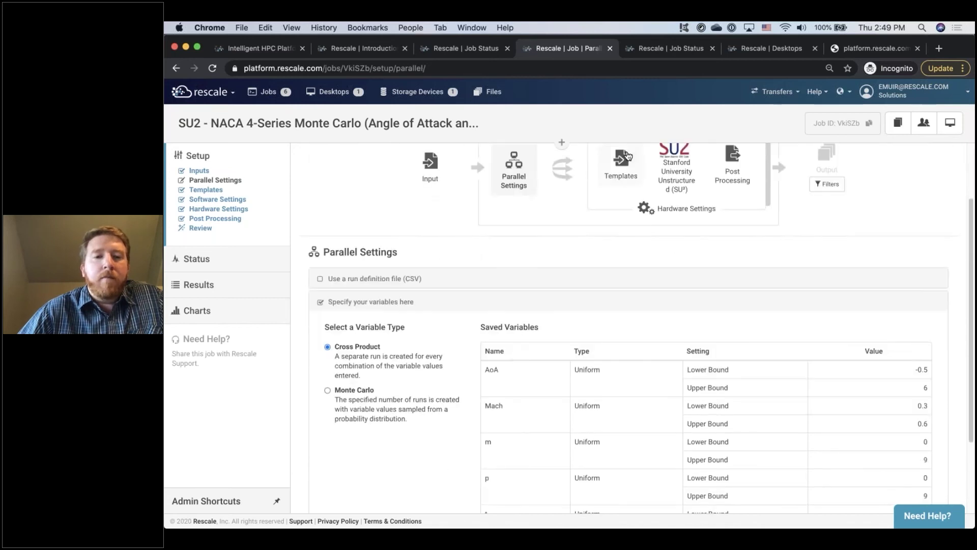
# - Examine the Monte Carlo job's templates and view the variable assignments inside template.sh
pyautogui.click(626, 158)
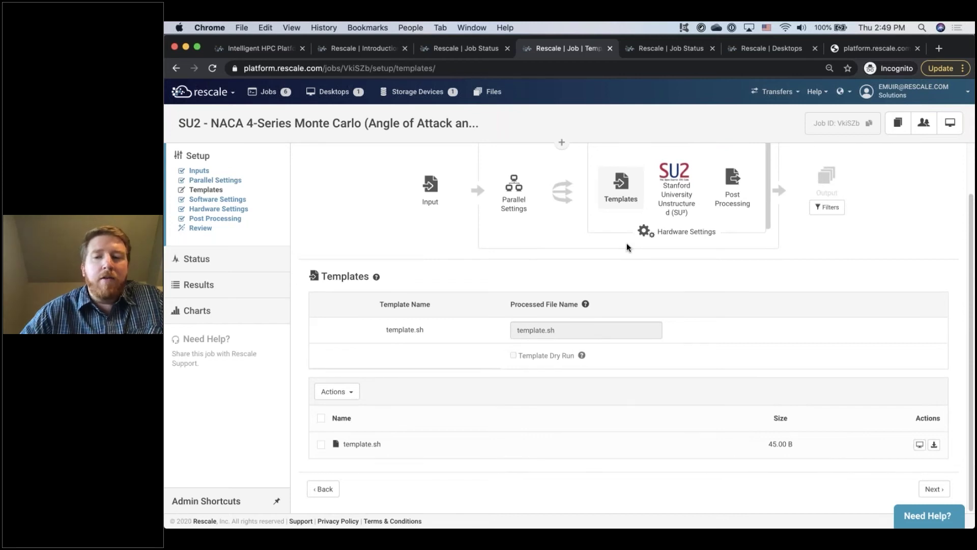
pyautogui.click(919, 445)
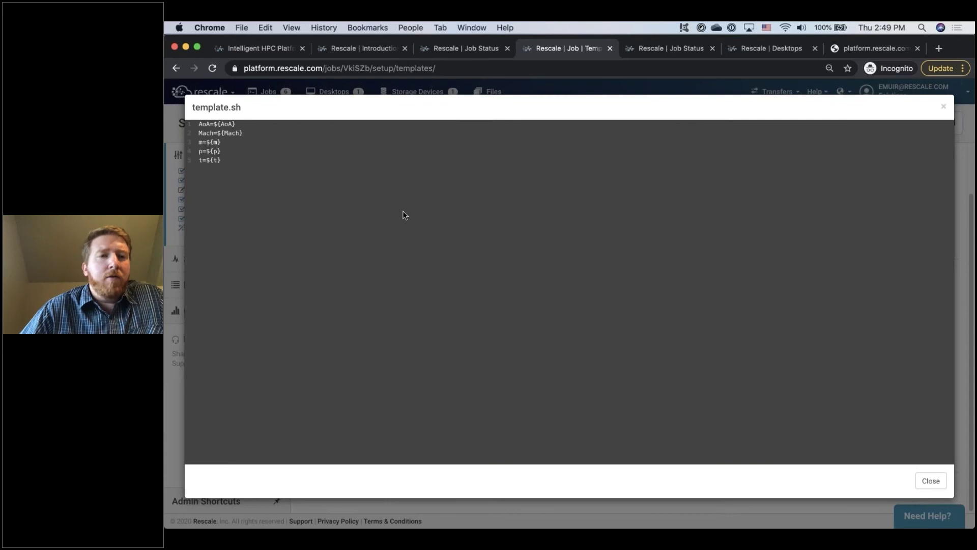
pyautogui.click(929, 481)
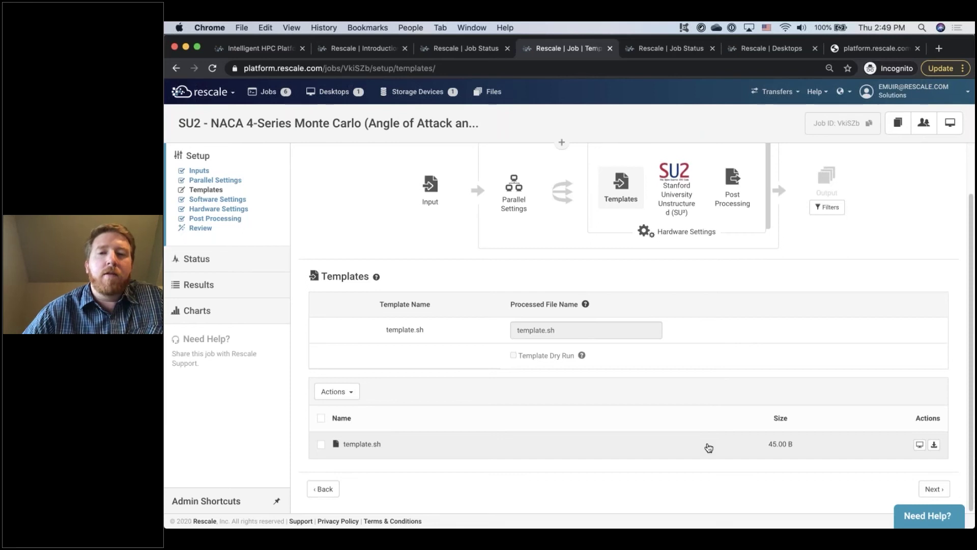
# - Review the SU2 software settings and full analysis command, and open the job's hardware settings
pyautogui.click(684, 199)
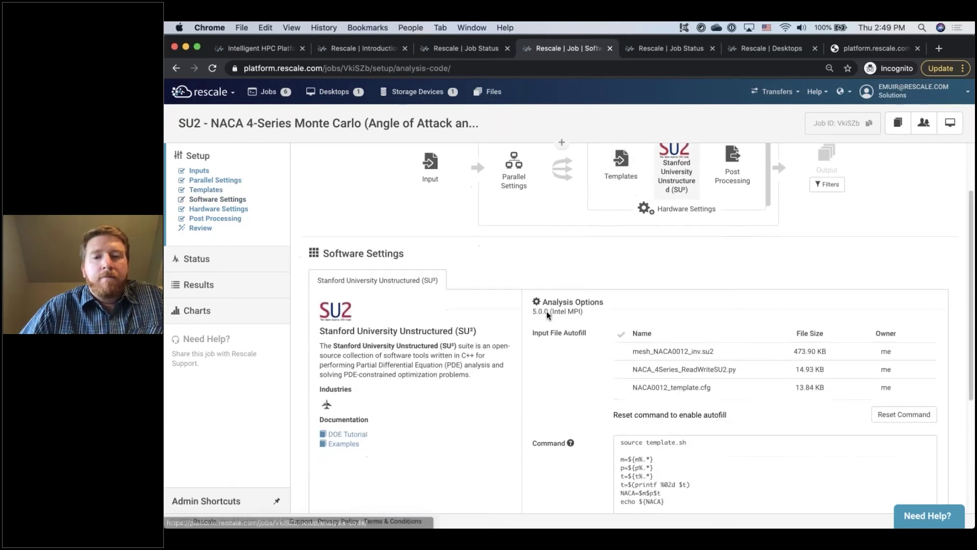
pyautogui.scroll(-2, 547, 310)
pyautogui.scroll(-3, 547, 311)
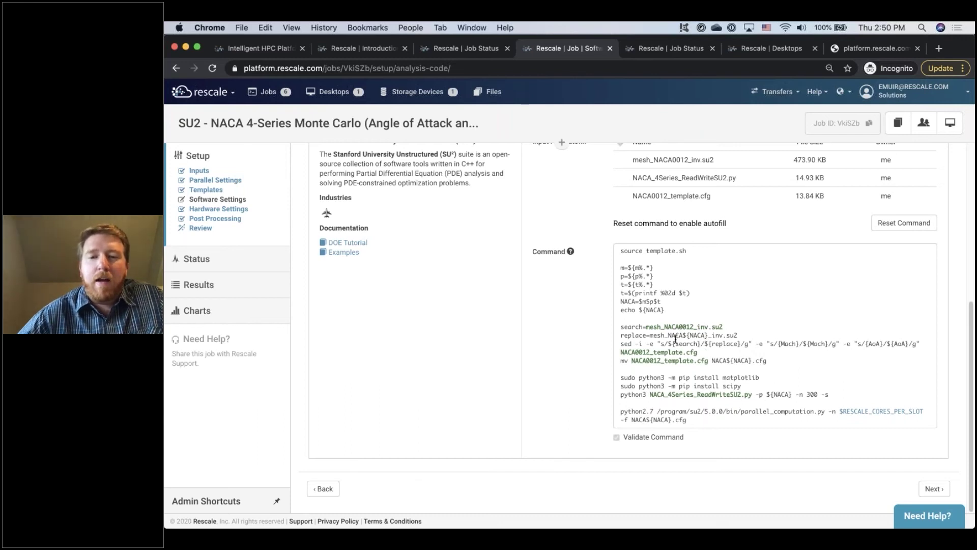
pyautogui.scroll(5, 676, 339)
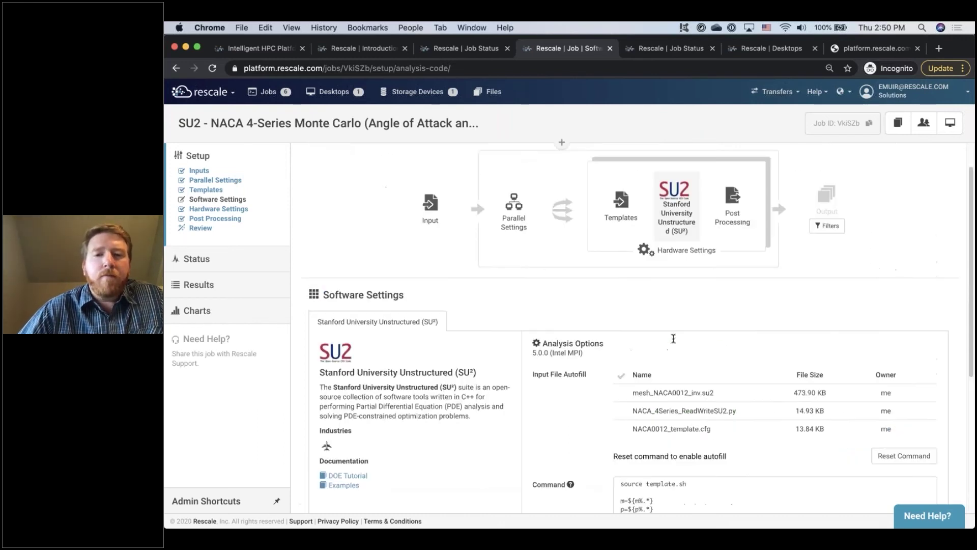
pyautogui.click(698, 251)
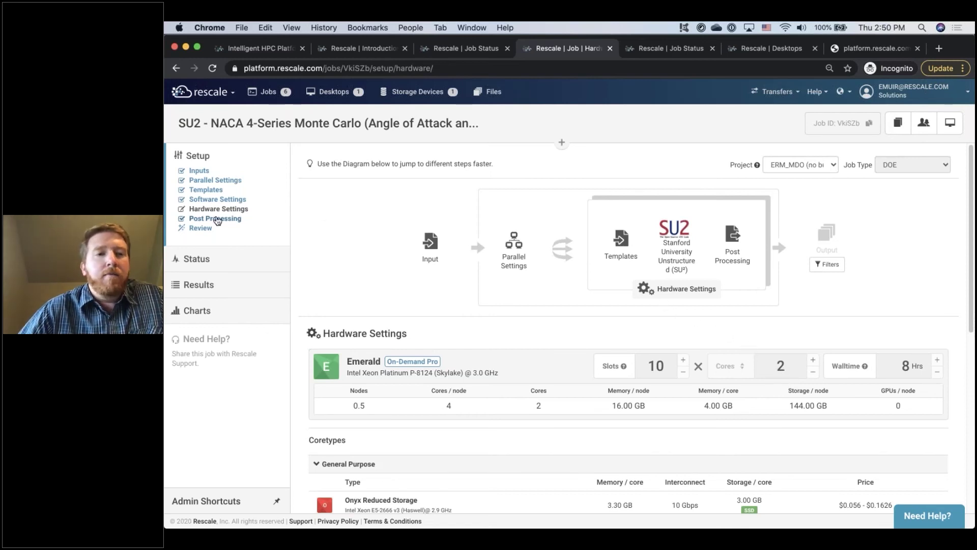
# - Open the Monte Carlo job's results and sort the child runs by CL in descending order
pyautogui.click(218, 287)
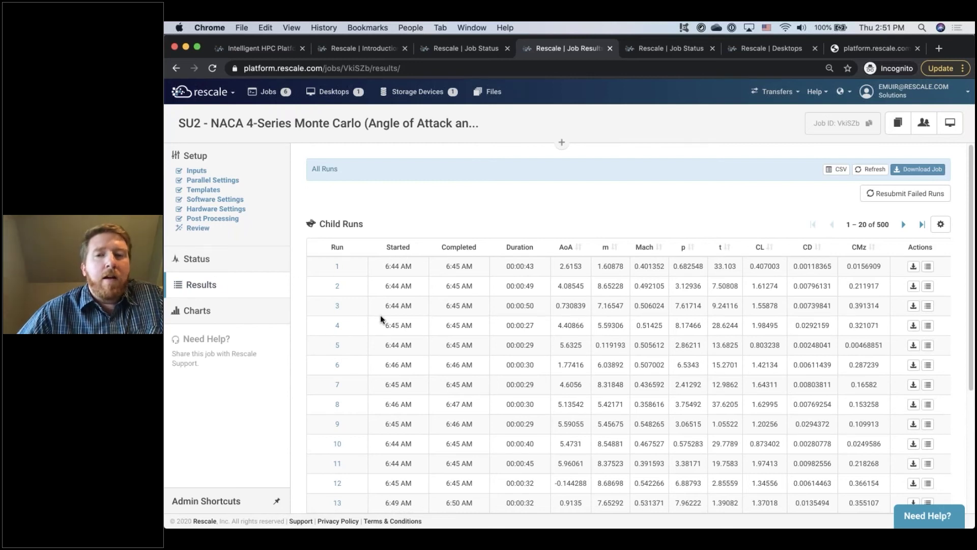
pyautogui.scroll(-5, 380, 316)
pyautogui.scroll(5, 382, 321)
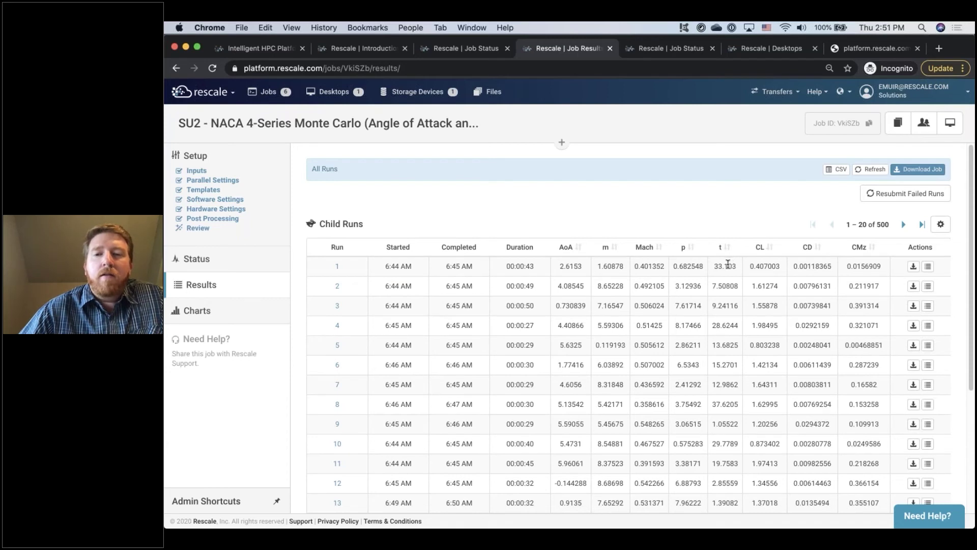
pyautogui.click(756, 247)
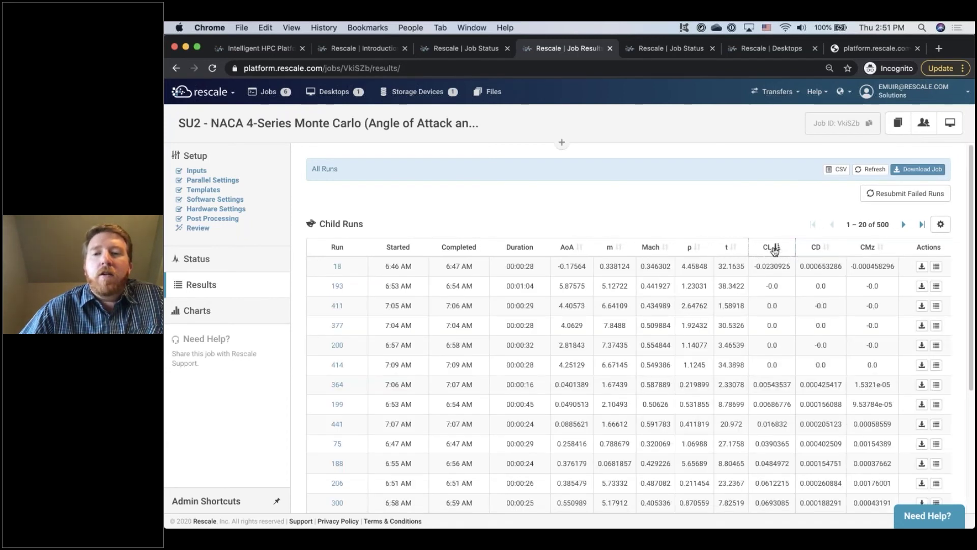
pyautogui.click(774, 247)
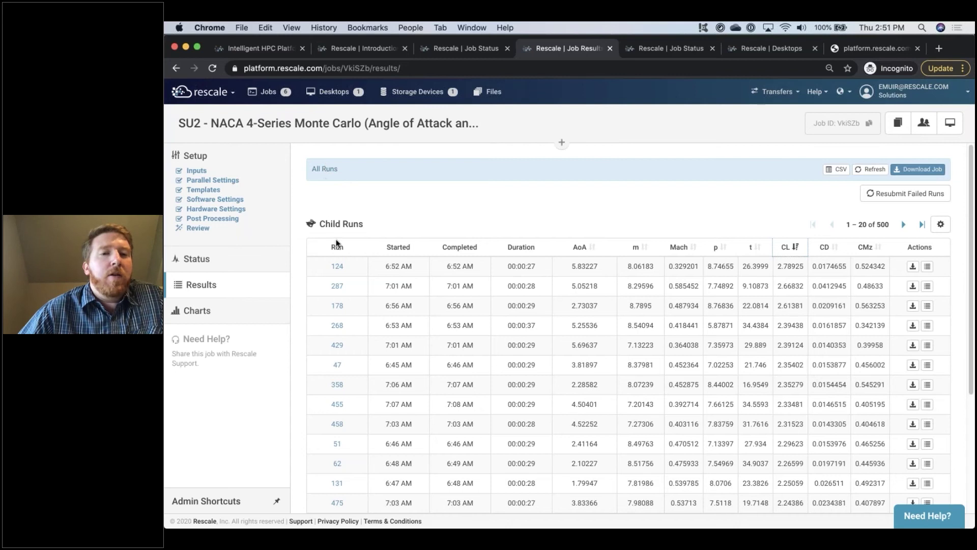
# - Open run 124, the child run with the highest CL, and look through its output files and variables
pyautogui.click(338, 266)
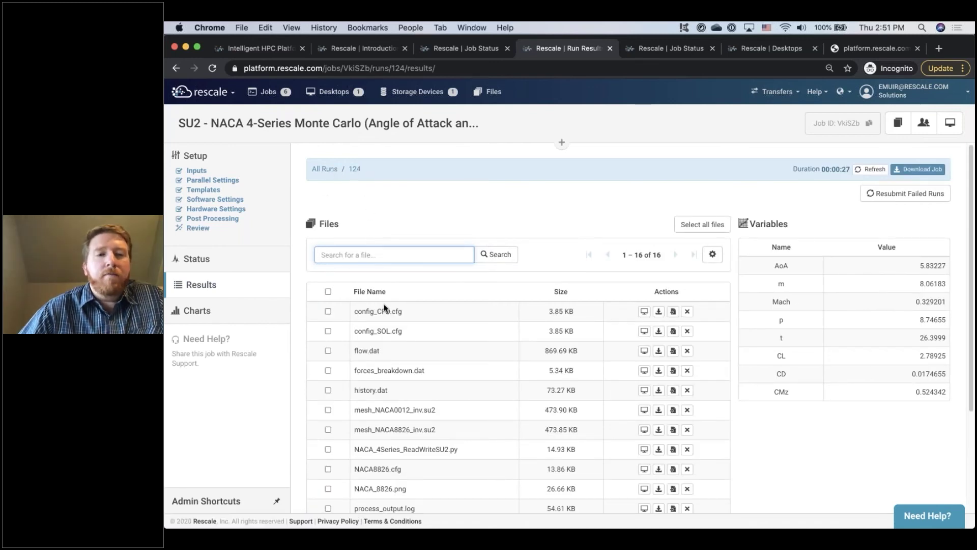
pyautogui.scroll(-1, 385, 308)
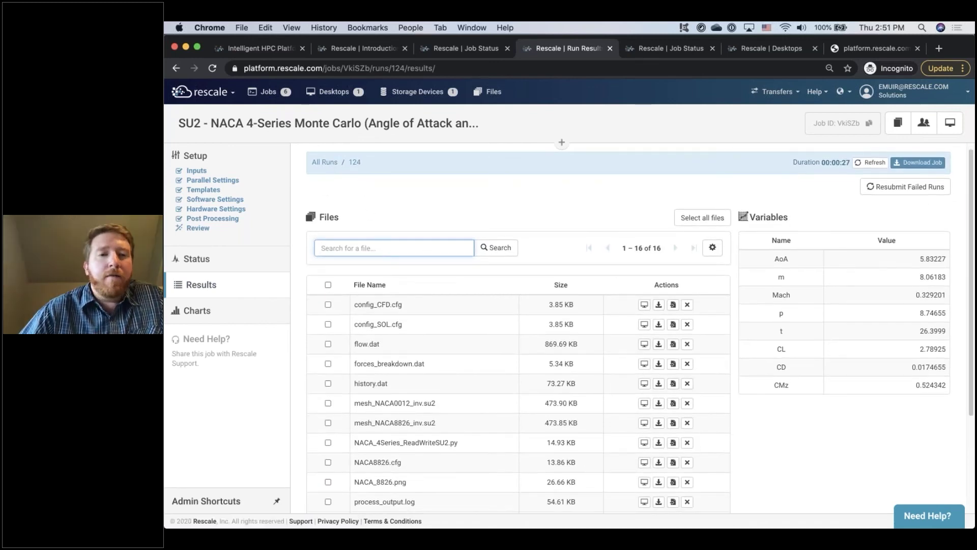
pyautogui.scroll(-3, 410, 329)
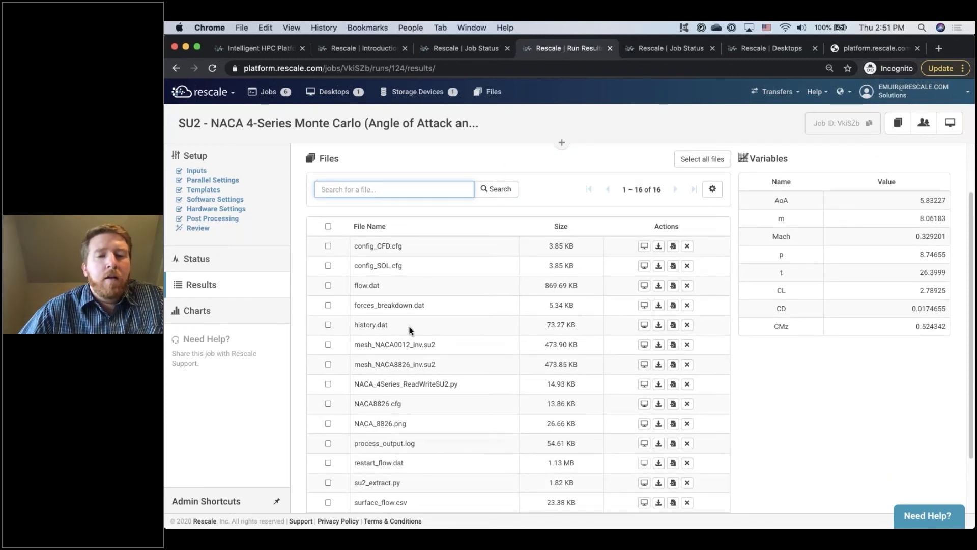
pyautogui.scroll(-1, 402, 356)
pyautogui.scroll(-1, 442, 360)
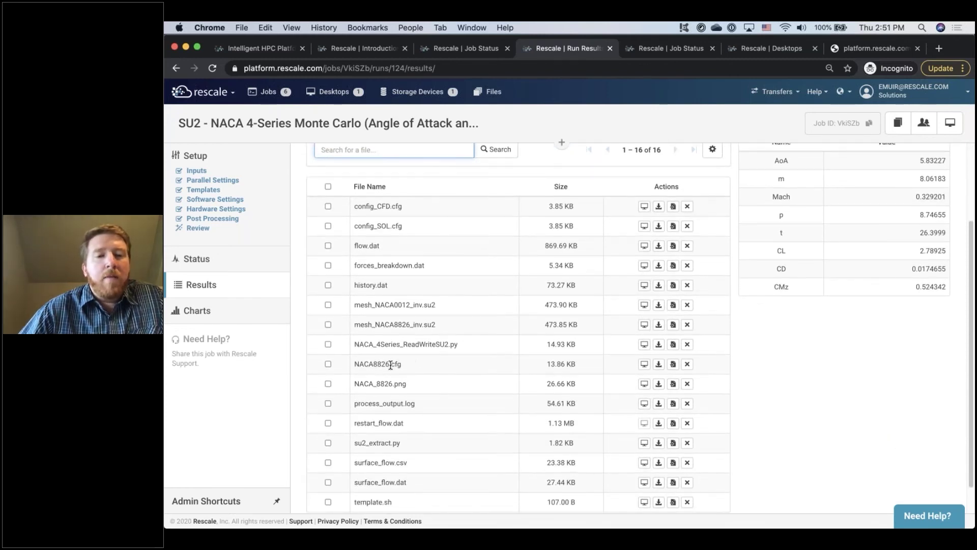
# - Highlight 8826 in the NACA8826.cfg file name, then preview the airfoil plot NACA_8826.png and close it
pyautogui.moveTo(373, 364); pyautogui.dragTo(390, 364)
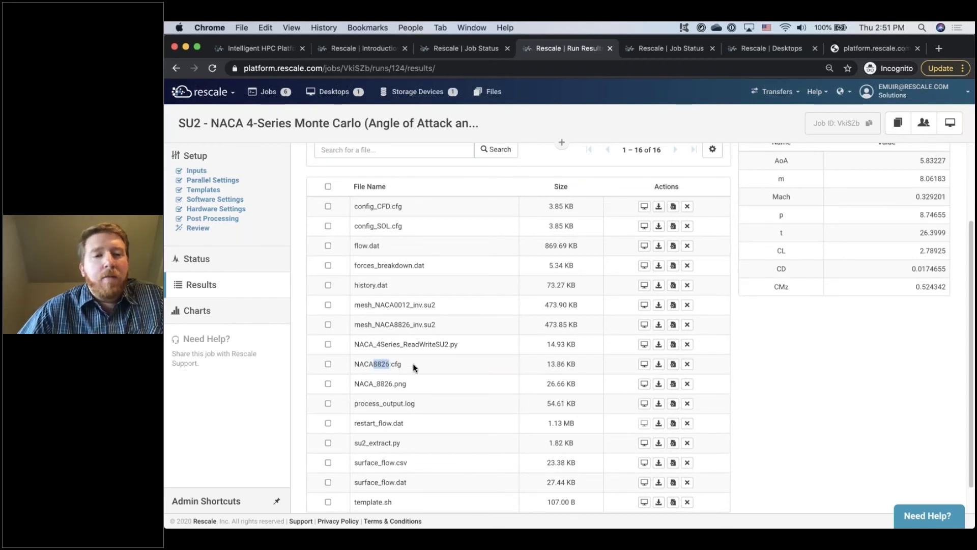
pyautogui.click(644, 383)
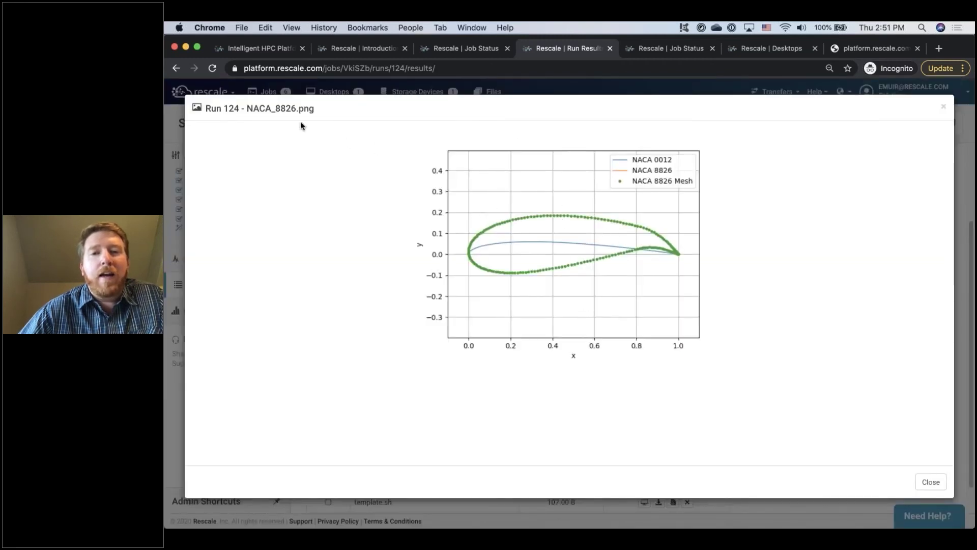
pyautogui.click(931, 482)
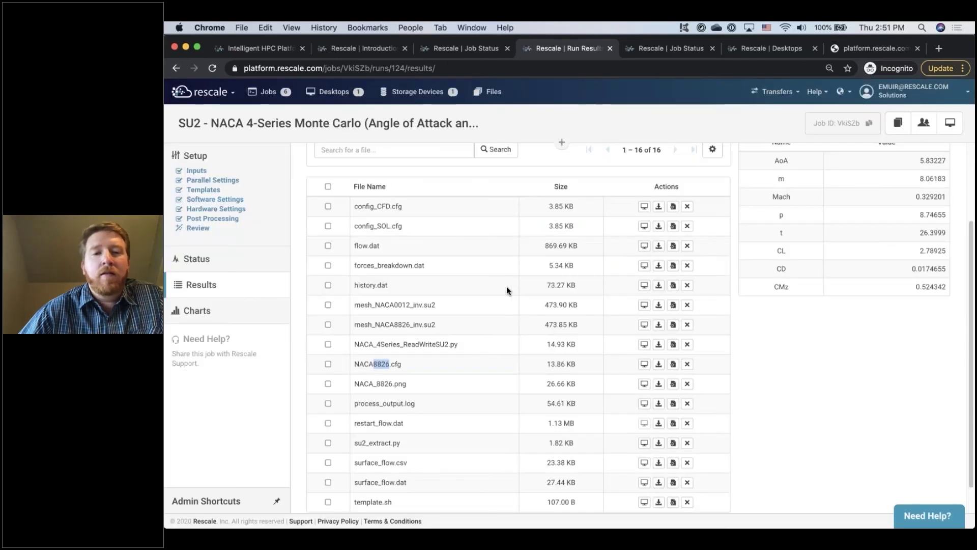
pyautogui.scroll(-1, 505, 286)
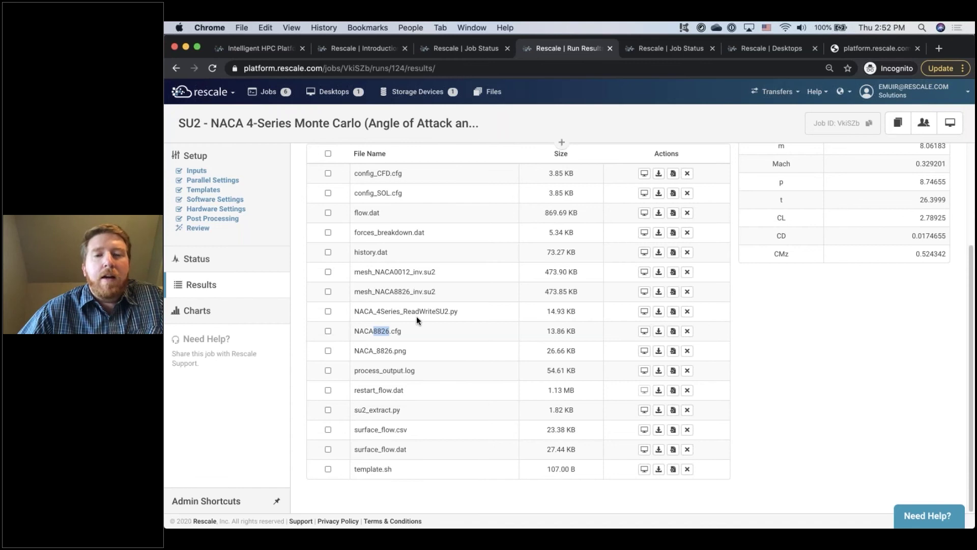
pyautogui.scroll(3, 353, 265)
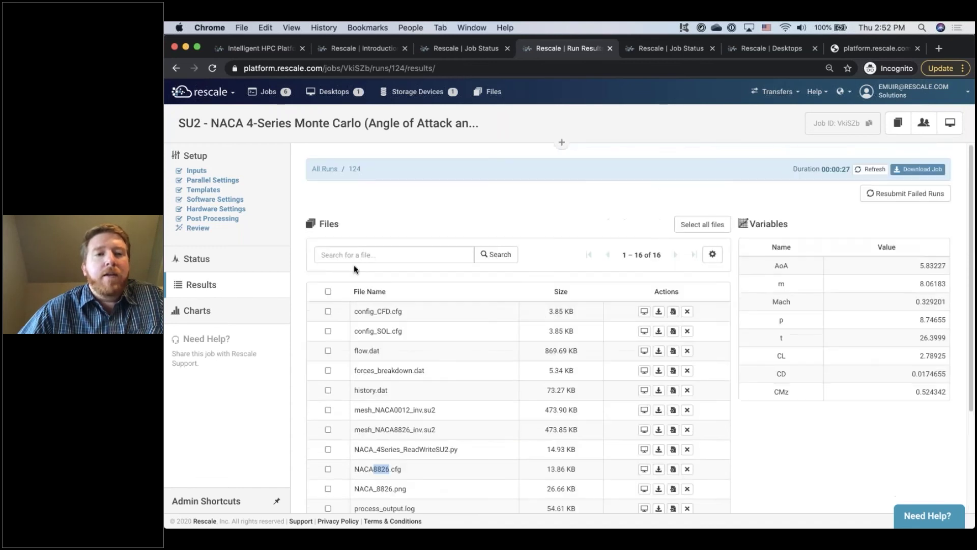
# - Leave the run's results and open the MDO Lab mSANN Train Cl (GPU) job from the MDO Lab jobs folder
pyautogui.click(327, 168)
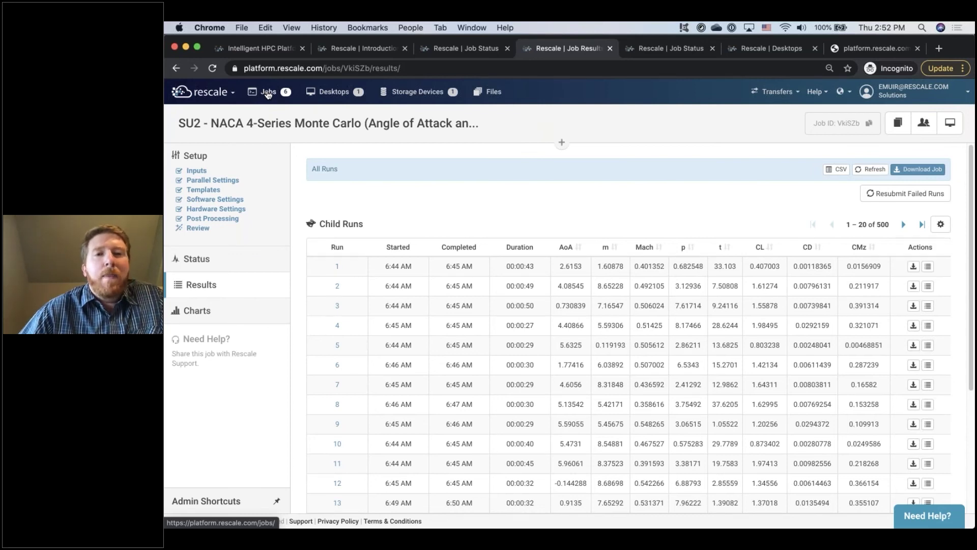
pyautogui.click(467, 49)
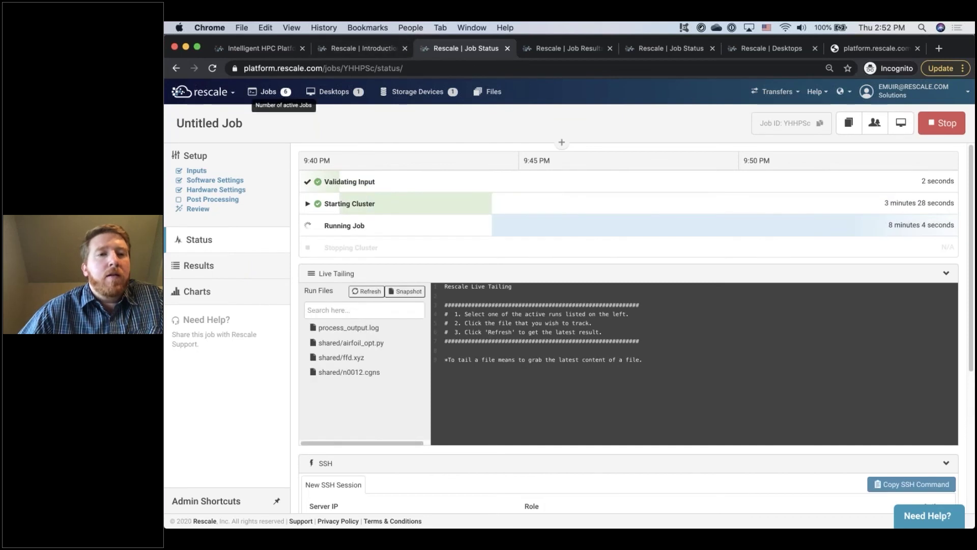
pyautogui.click(574, 44)
pyautogui.click(268, 91)
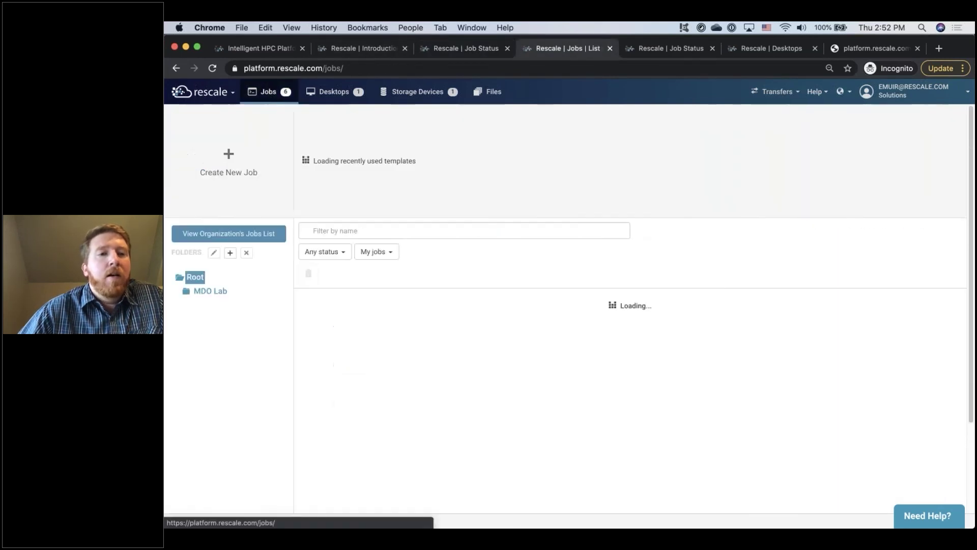
pyautogui.click(223, 294)
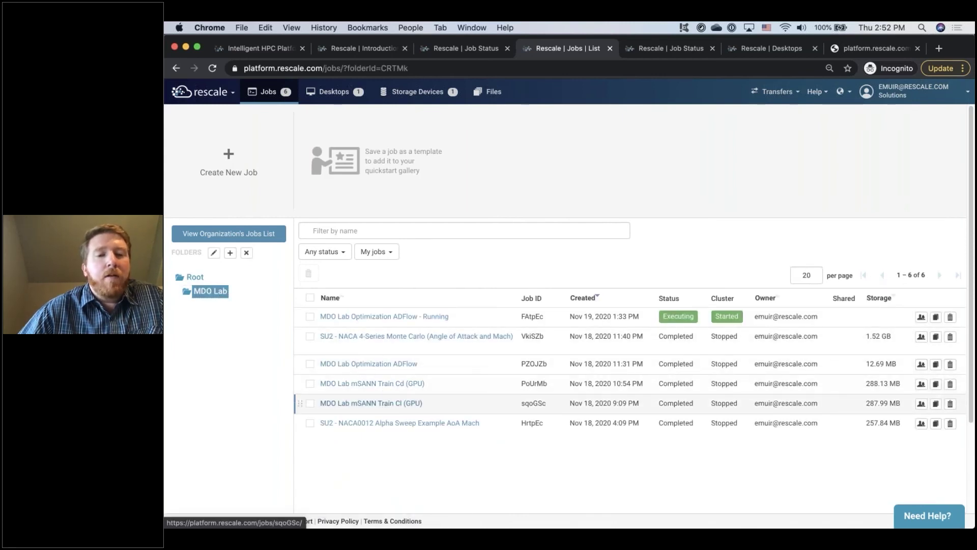
pyautogui.click(371, 403)
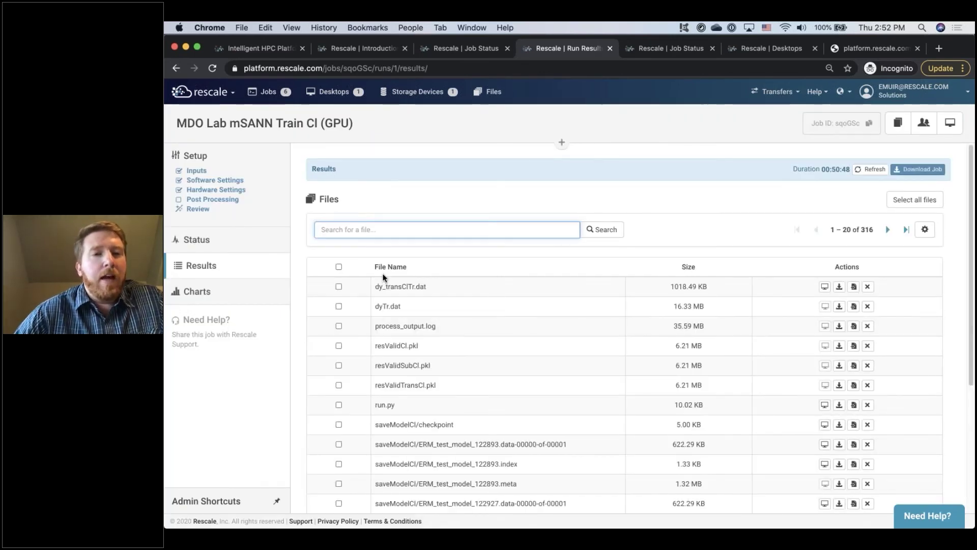
# - Review the list of input files of the mSANN Train Cl job
pyautogui.click(196, 171)
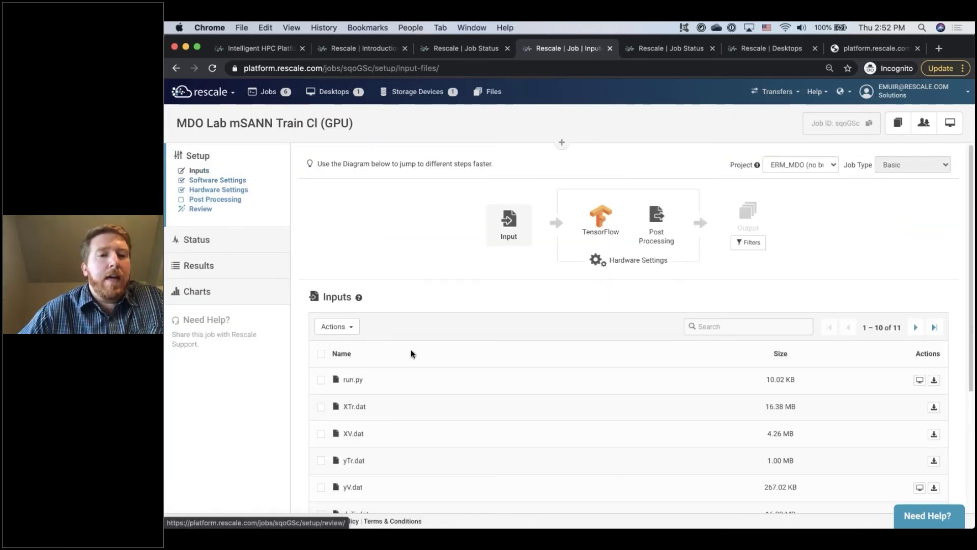
pyautogui.scroll(-4, 411, 349)
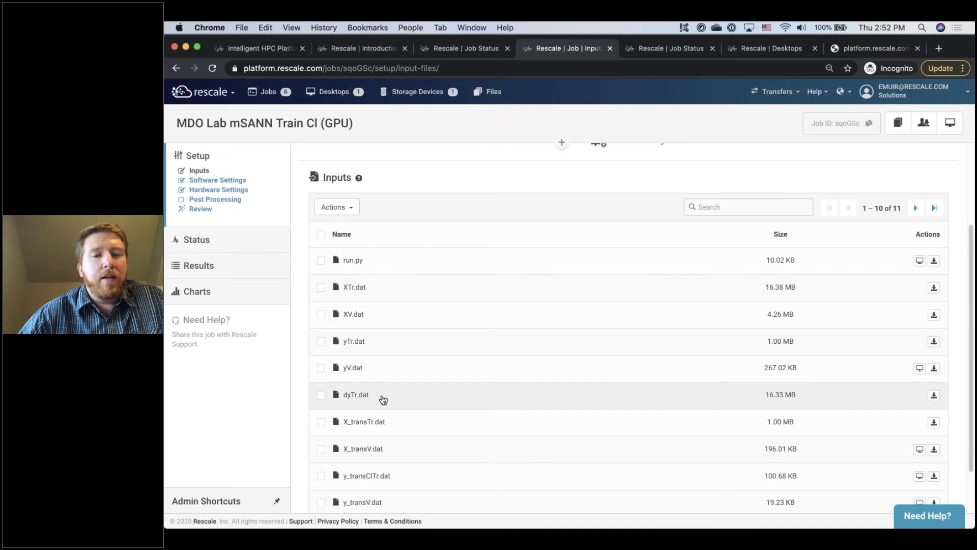
pyautogui.scroll(-2, 383, 399)
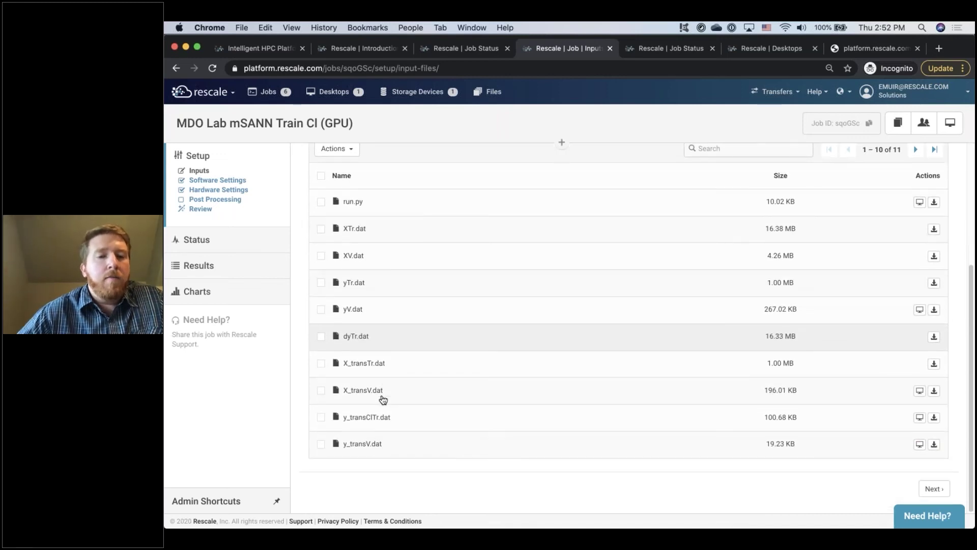
pyautogui.scroll(4, 383, 400)
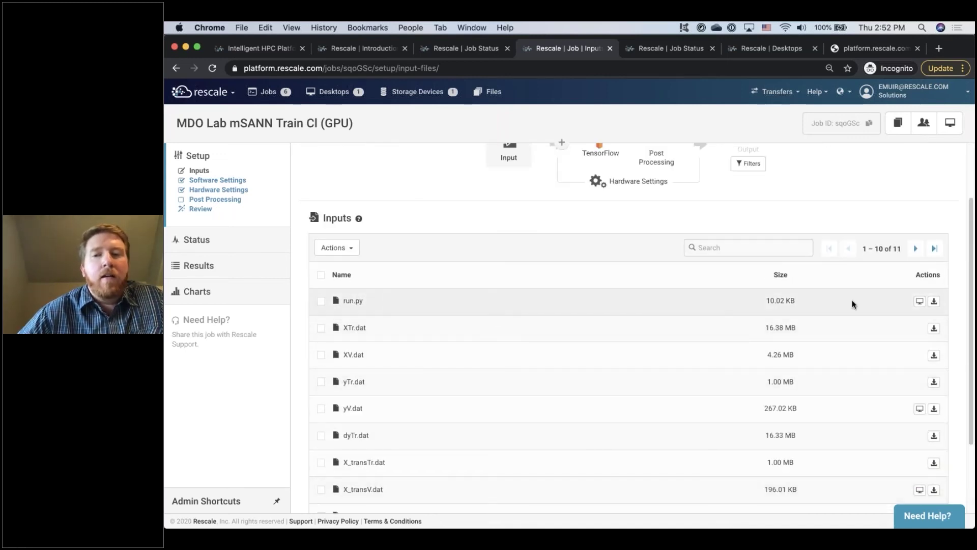
# - Preview the run.py training script from the input files, read through its data loading section, and close it
pyautogui.click(920, 301)
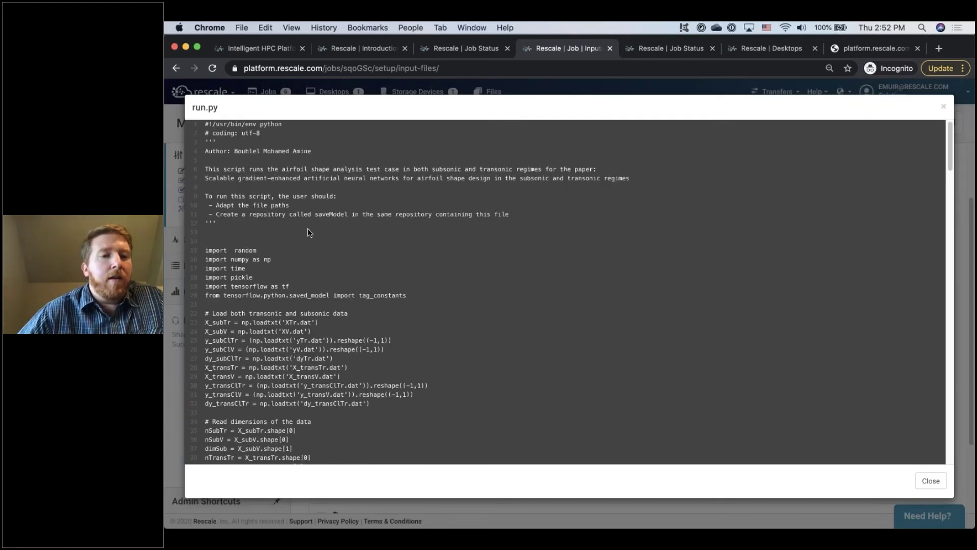
pyautogui.scroll(-3, 325, 305)
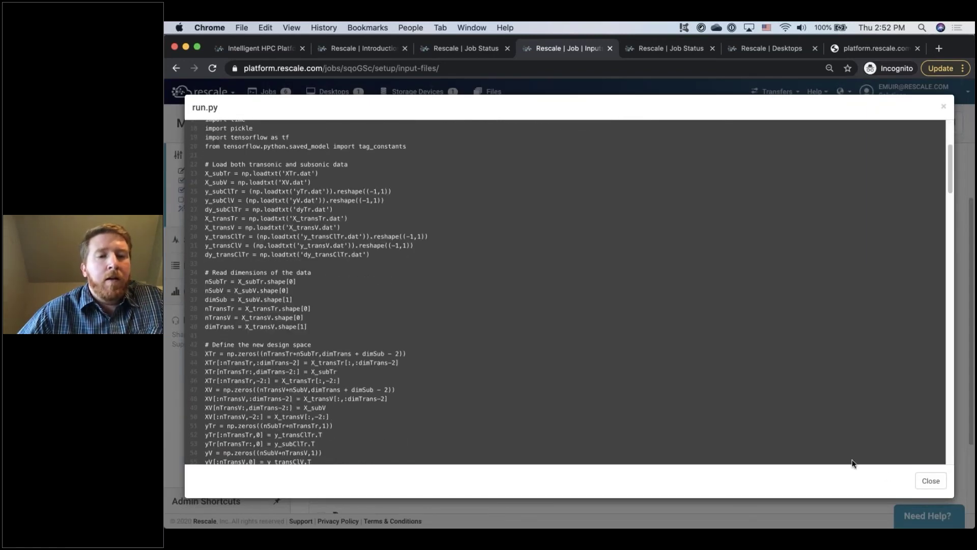
pyautogui.click(931, 480)
pyautogui.scroll(3, 626, 315)
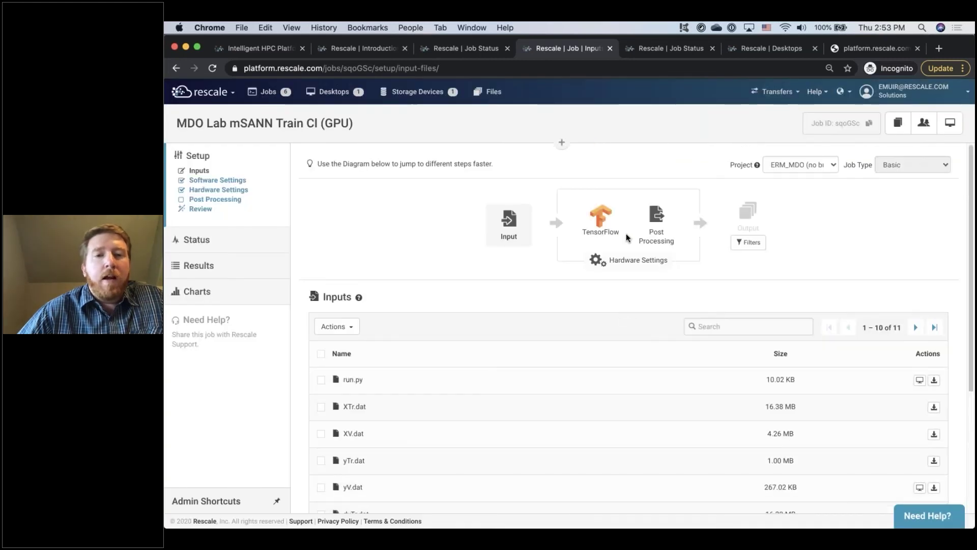
# - Review the job's TensorFlow software settings and analysis command, and open its hardware settings
pyautogui.click(598, 258)
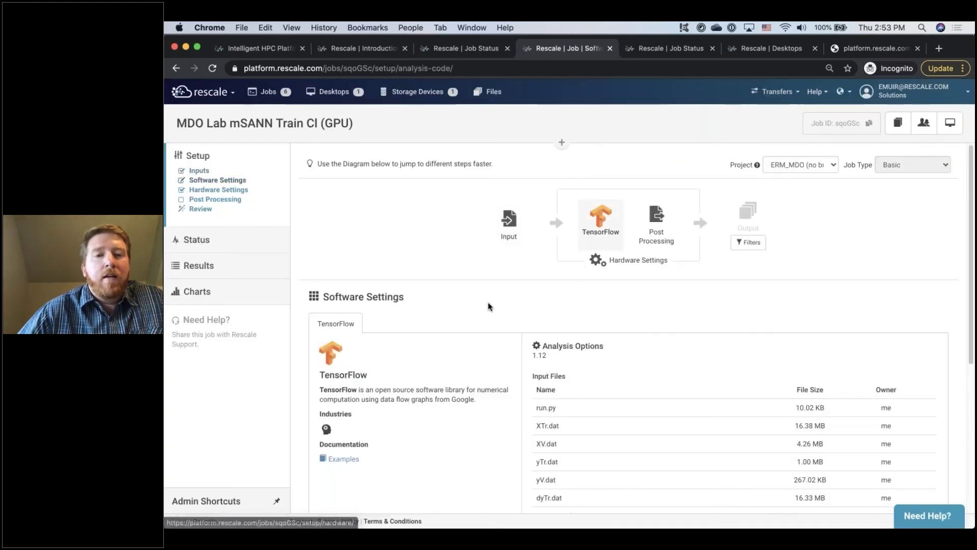
pyautogui.scroll(-3, 489, 308)
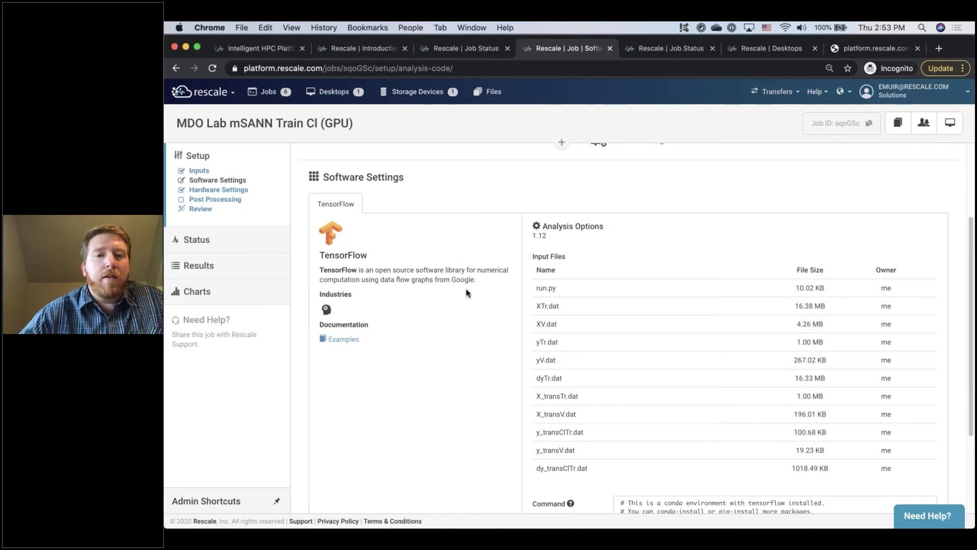
pyautogui.scroll(1, 342, 250)
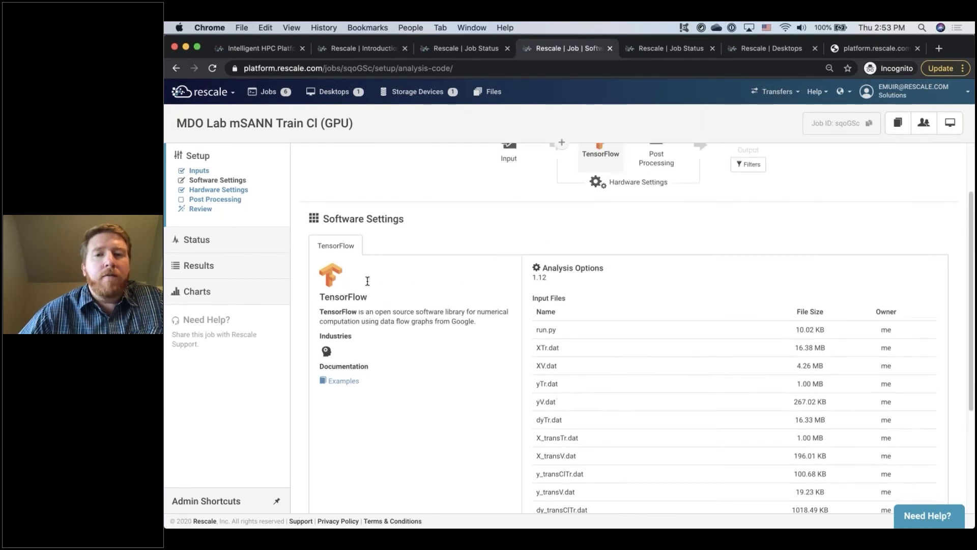
pyautogui.scroll(-4, 366, 280)
pyautogui.scroll(-1, 371, 292)
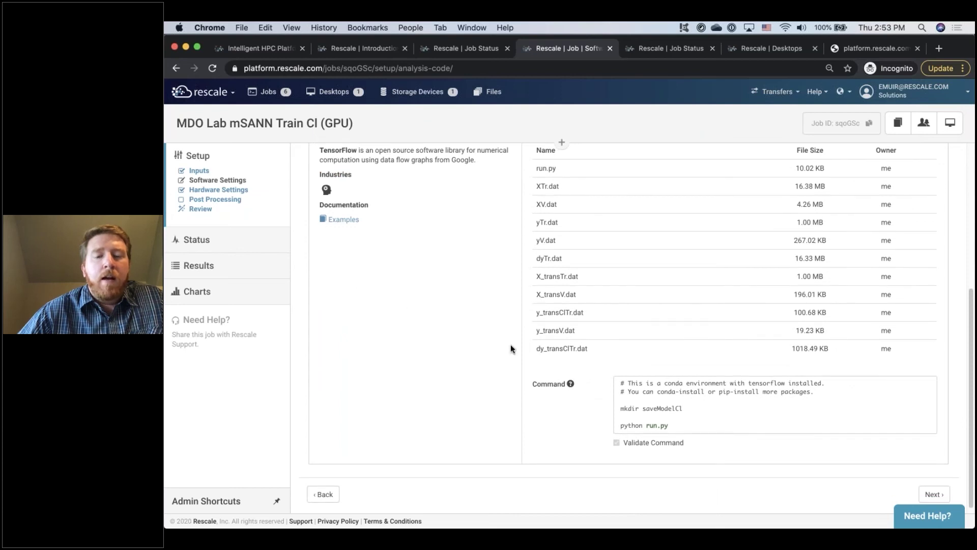
pyautogui.scroll(3, 510, 346)
pyautogui.scroll(-3, 630, 421)
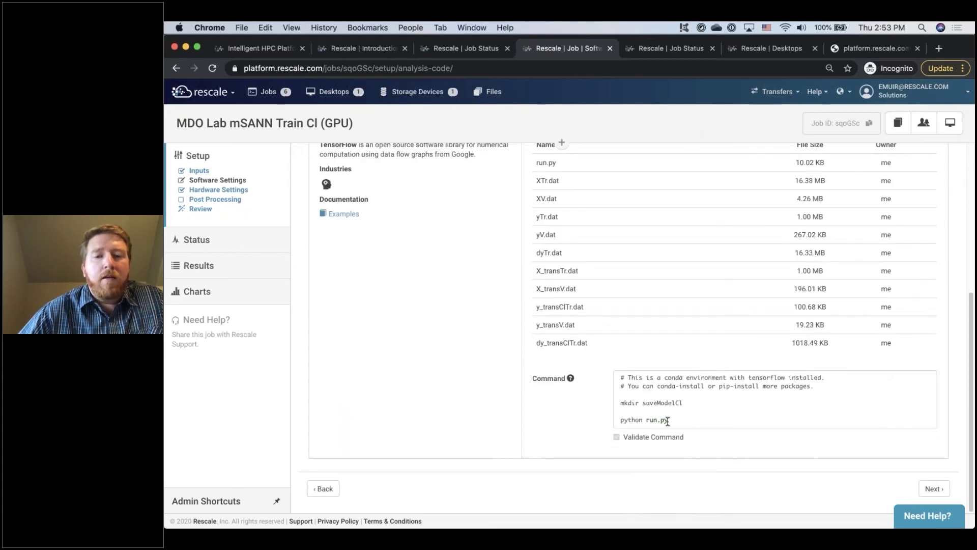
pyautogui.scroll(5, 600, 387)
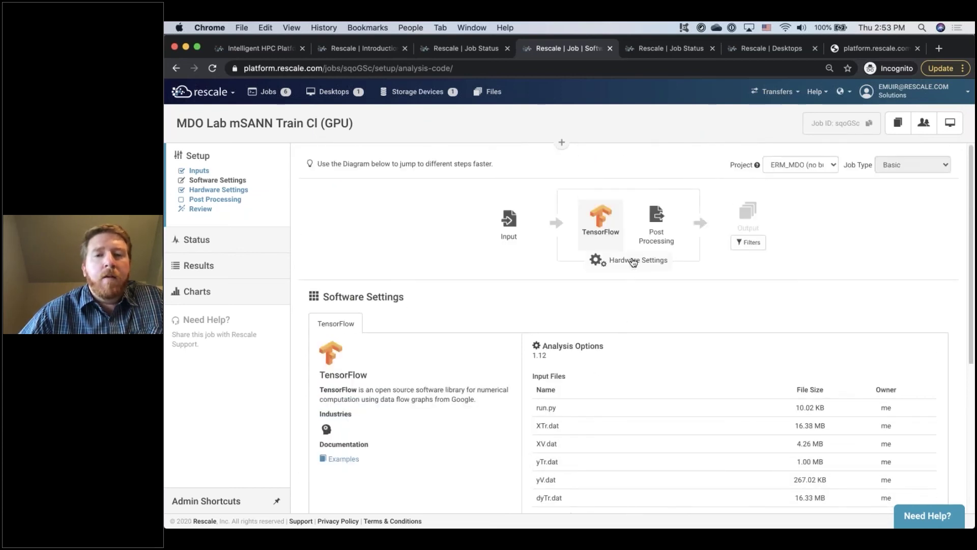
pyautogui.click(632, 260)
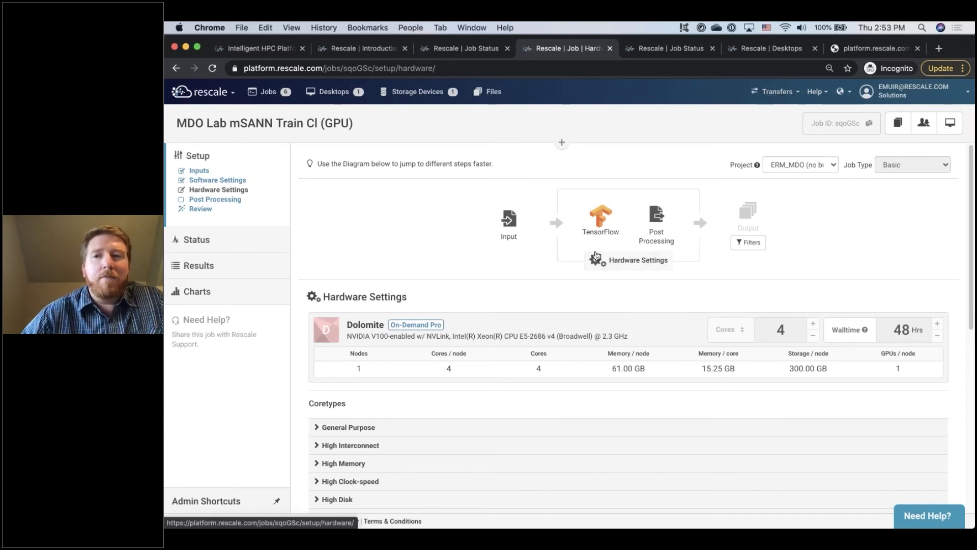
# - Switch to the full-screen slide presentation and advance to the Comparison of ADFlow and mSANN Optimization slide
pyautogui.hotkey('ctrl', 'Up')
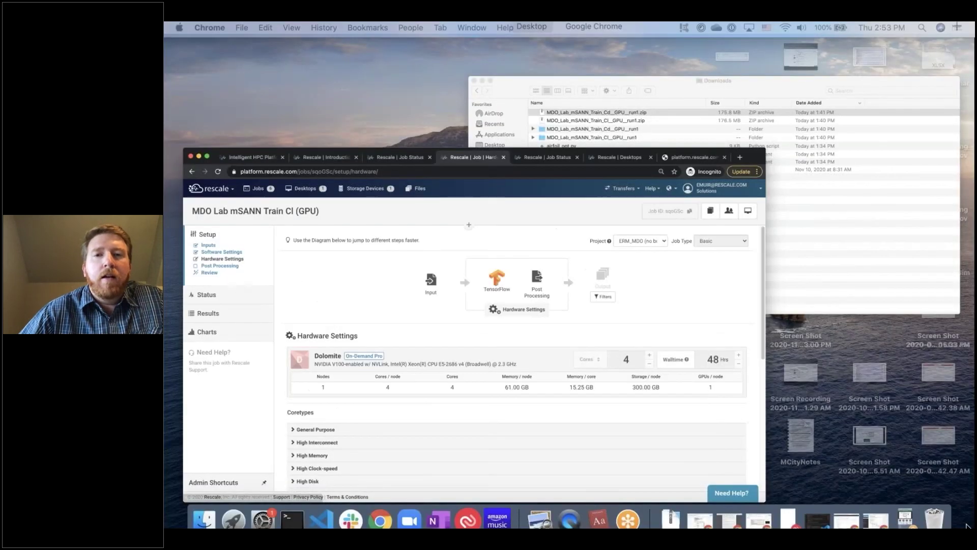
pyautogui.click(621, 46)
pyautogui.press('Right')
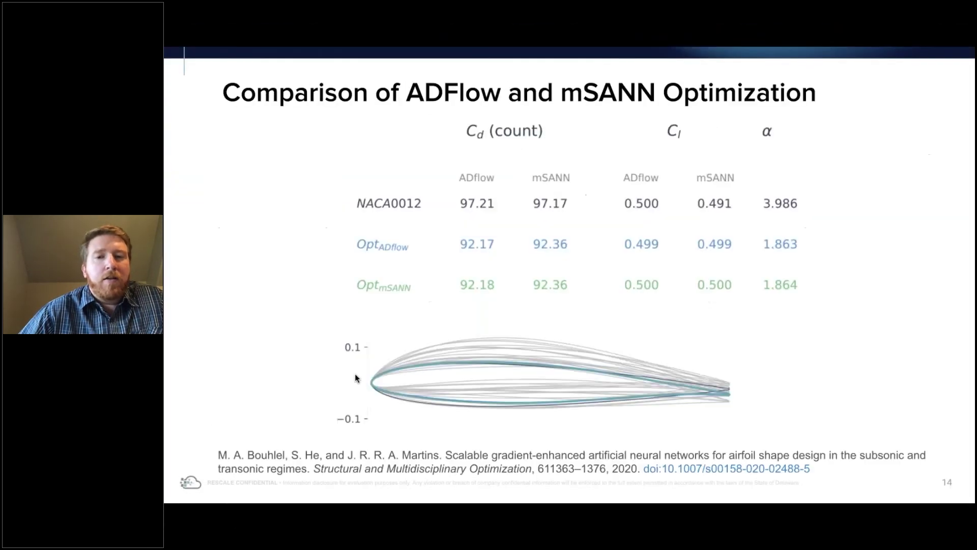